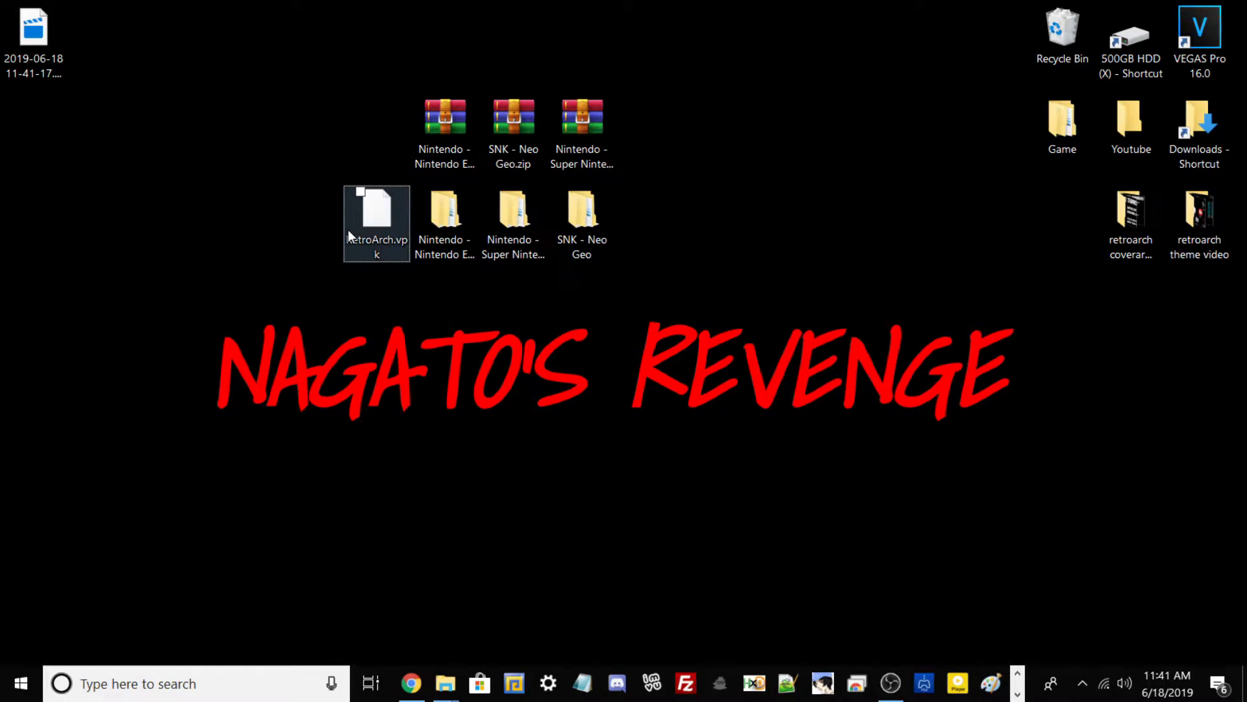
# Move RetroArch.vpk to an empty spot at the lower left of the desktop
pyautogui.click(365, 188)
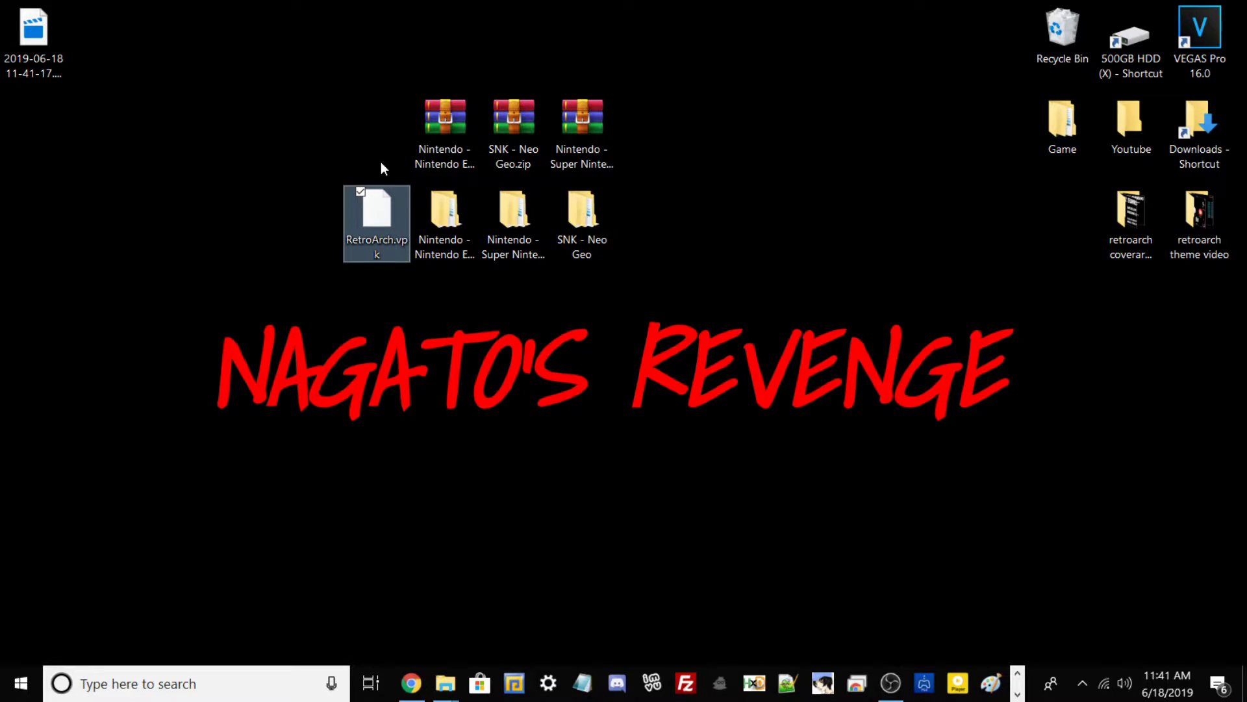
pyautogui.click(523, 216)
pyautogui.click(591, 221)
pyautogui.moveTo(373, 214); pyautogui.dragTo(247, 269)
# Open the Nintendo Entertainment System folder, minimize it, and select the NES zip
pyautogui.click(446, 113)
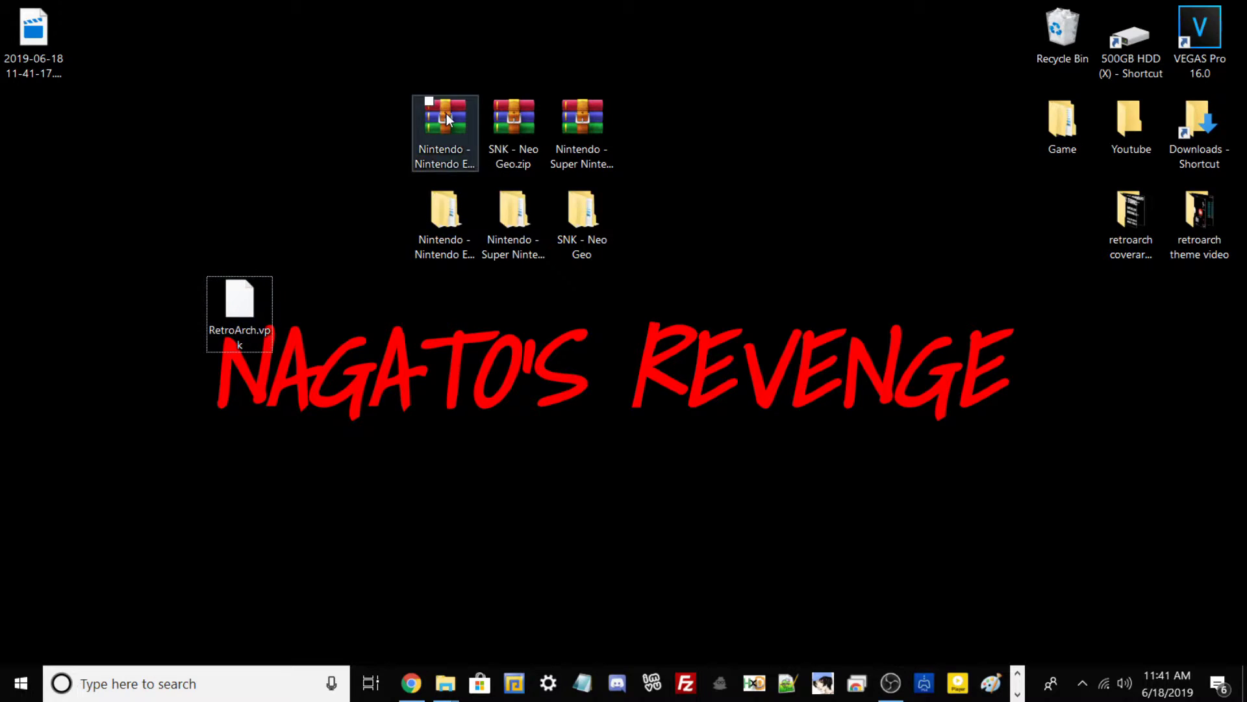
pyautogui.moveTo(395, 108); pyautogui.dragTo(624, 120)
pyautogui.click(513, 209)
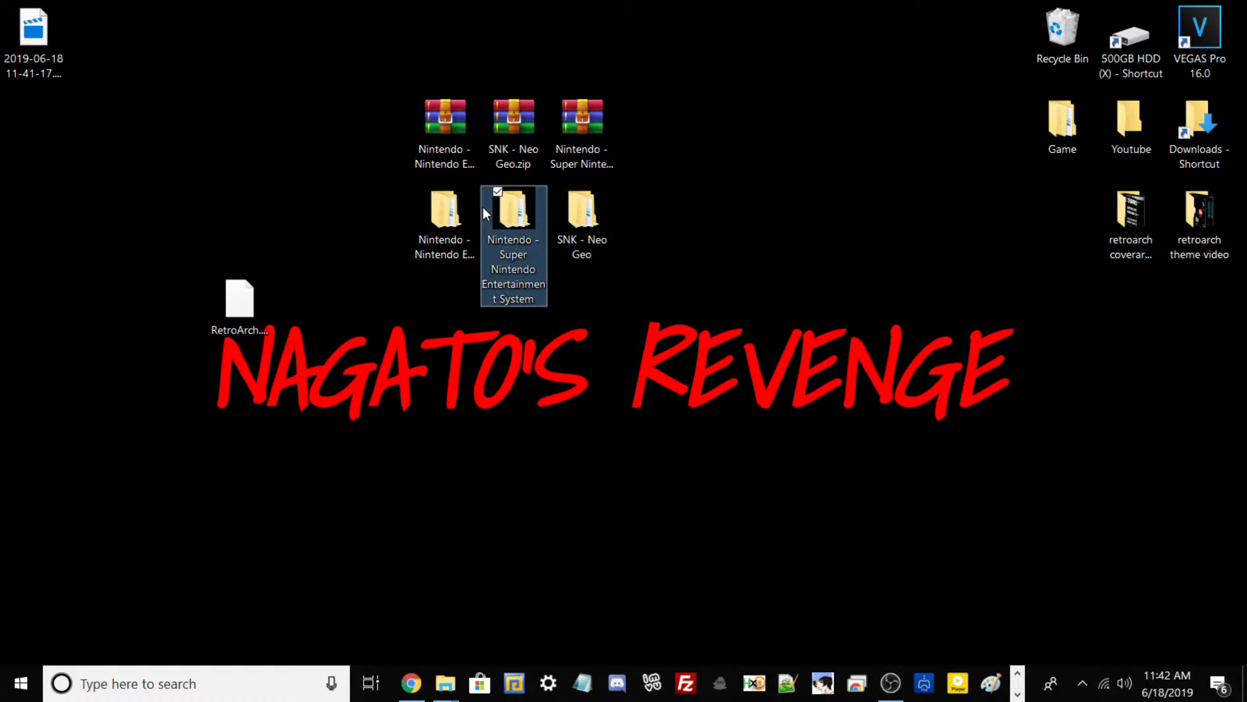
pyautogui.click(447, 211)
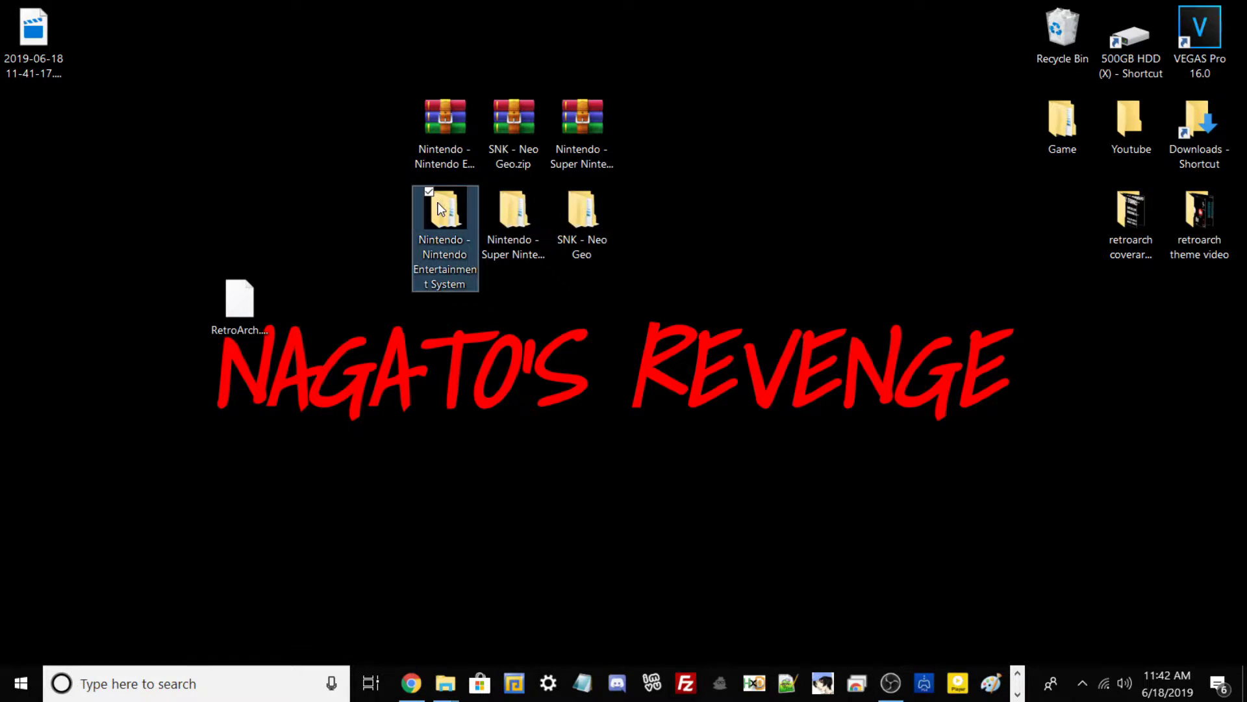
pyautogui.doubleClick(446, 214)
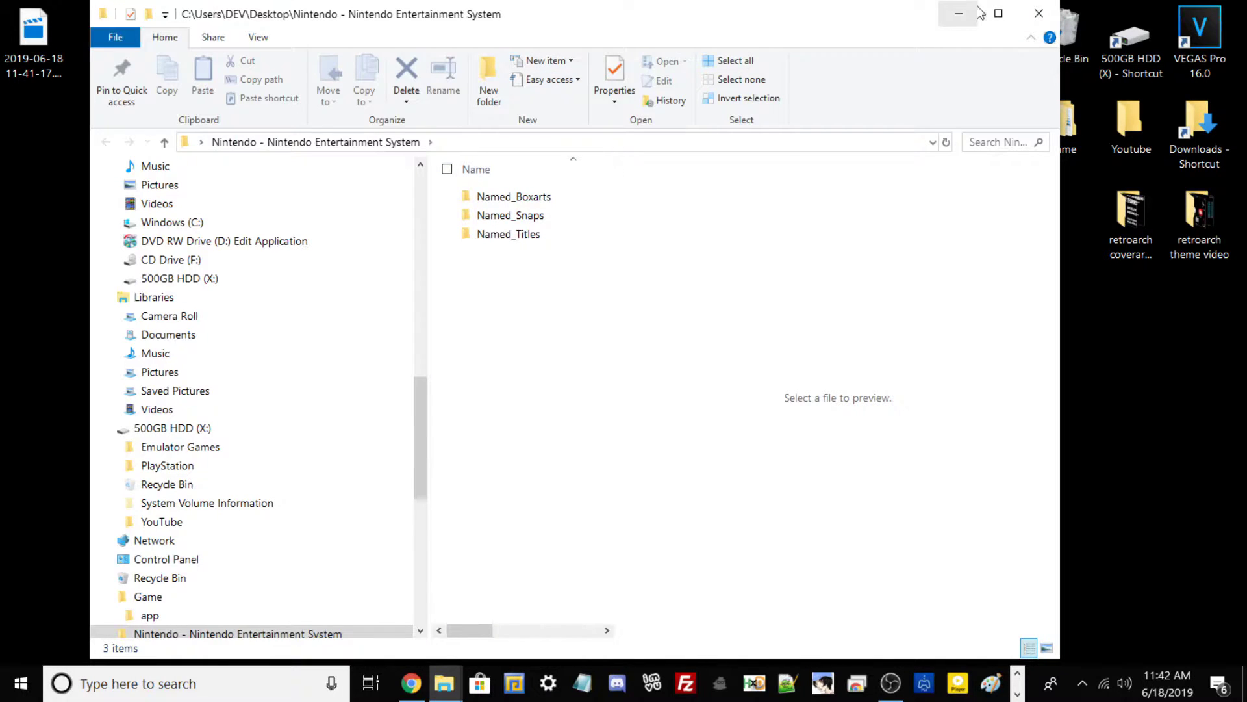
pyautogui.click(977, 12)
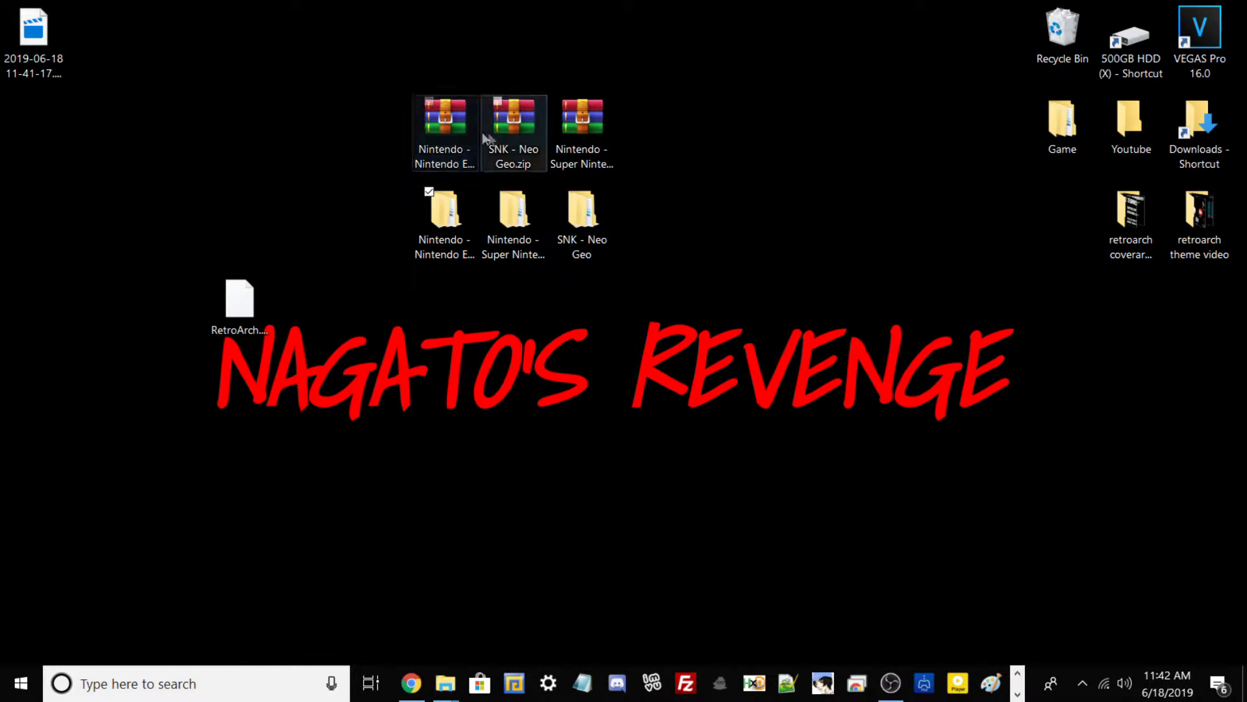
pyautogui.click(462, 103)
# Maximize the NES folder and preview Named_Boxarts images, from 3-D WorldRunner to Adventure Island II
pyautogui.doubleClick(446, 228)
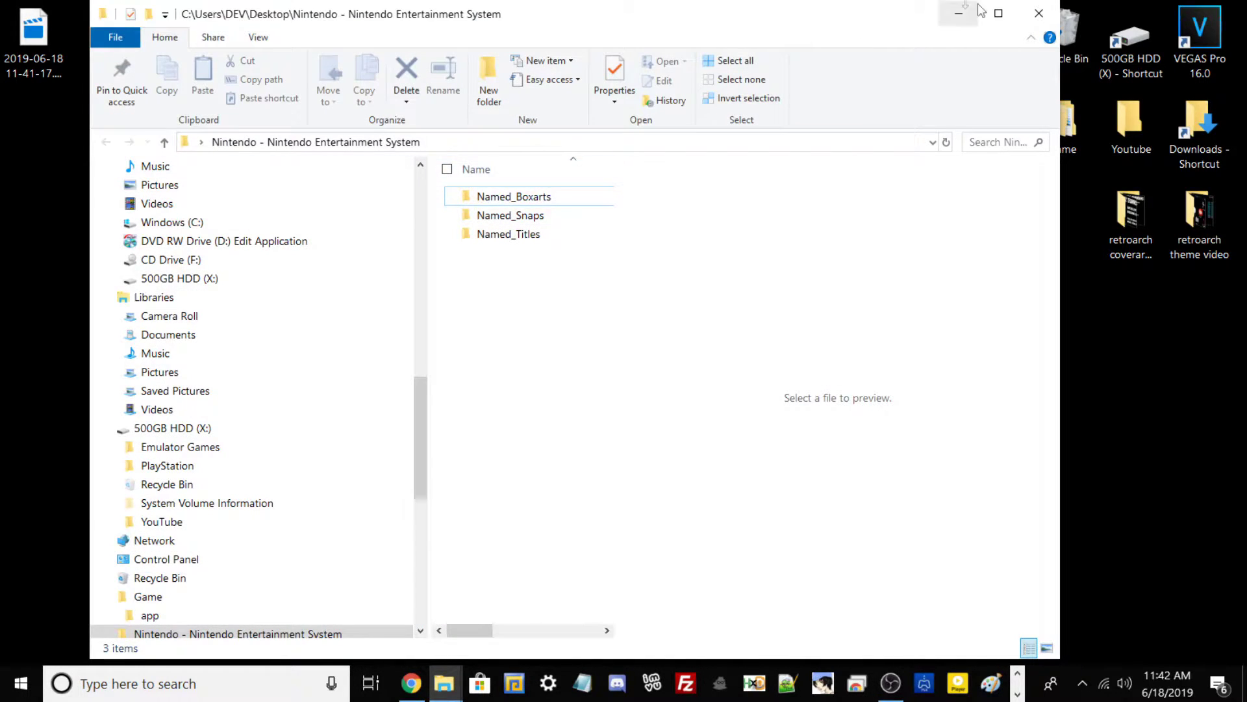
pyautogui.click(999, 13)
pyautogui.click(458, 188)
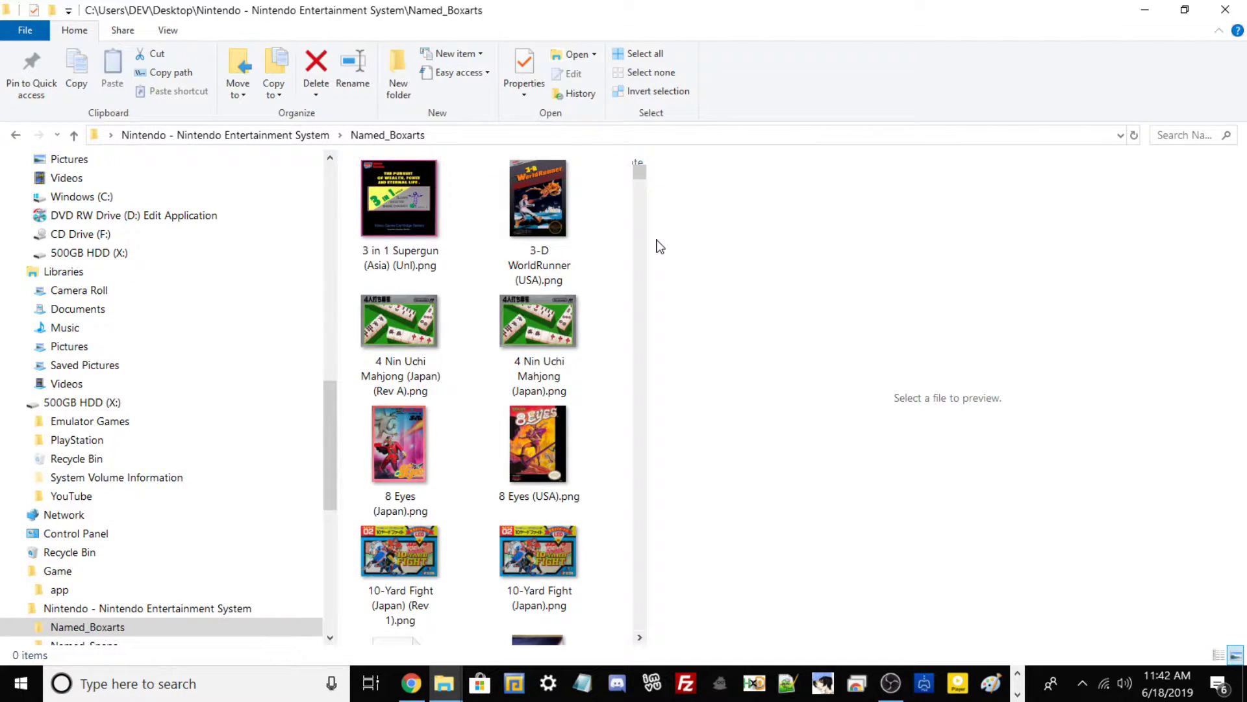
pyautogui.click(399, 198)
pyautogui.click(568, 190)
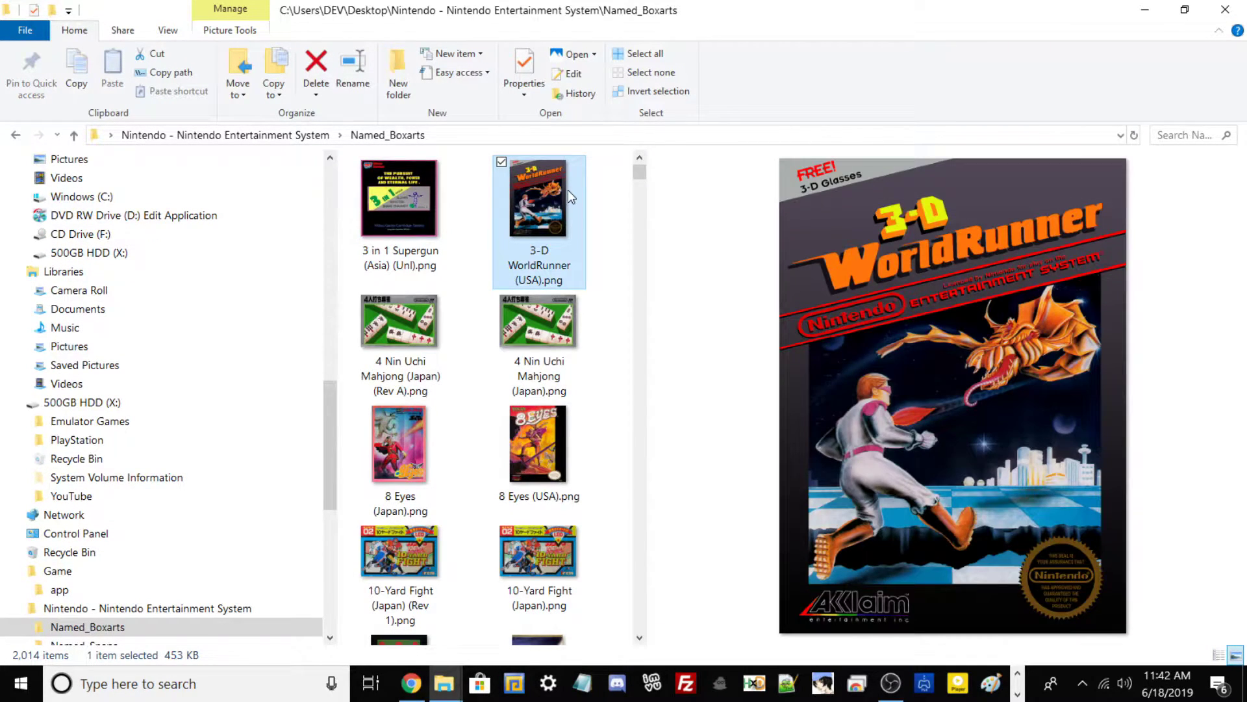
pyautogui.press('Down')
pyautogui.press('Down')
pyautogui.press('Down')
pyautogui.press('Down')
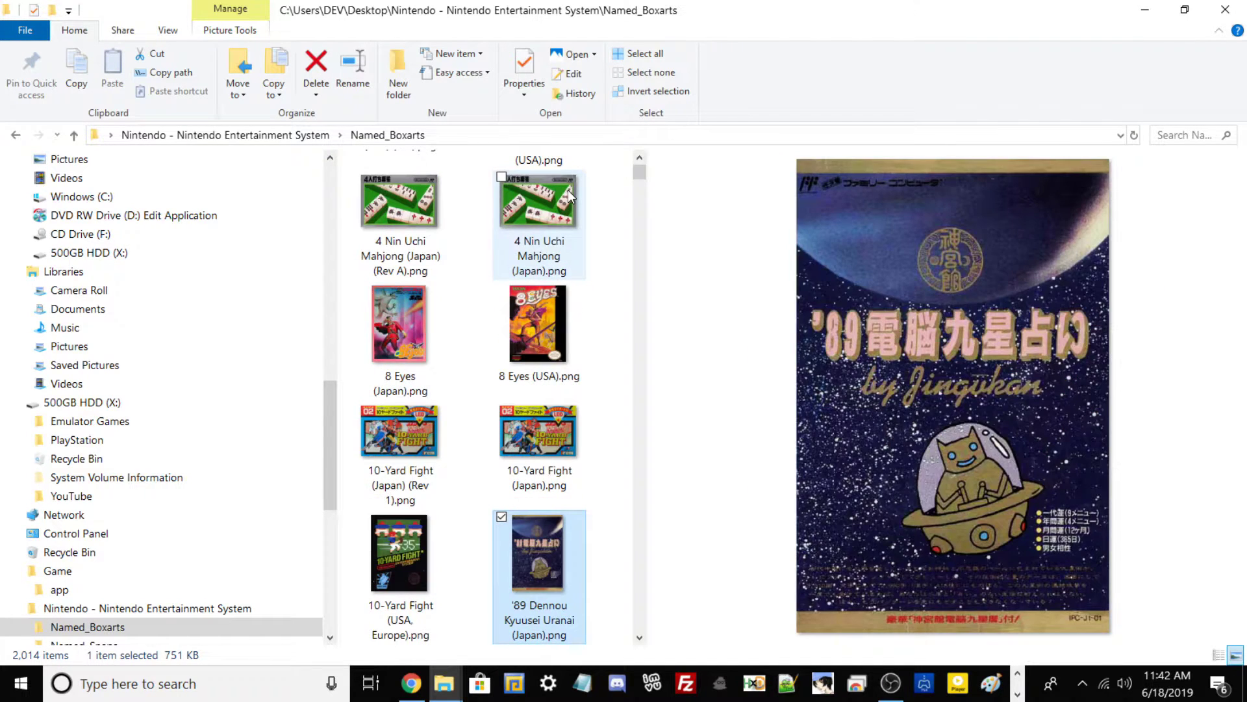
pyautogui.press('Down')
pyautogui.press('Down')
pyautogui.press('Down')
pyautogui.press('Down')
pyautogui.press('Down')
pyautogui.press('Down')
pyautogui.press('Down')
pyautogui.press('Down')
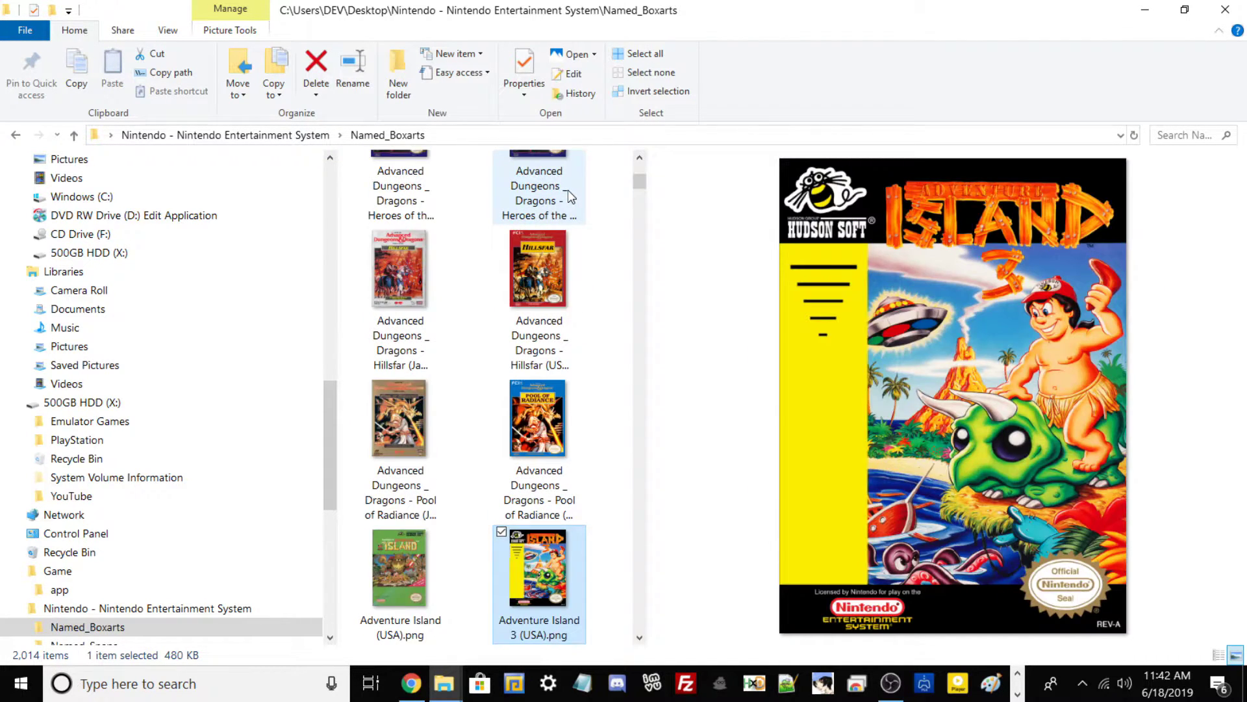
pyautogui.press('Down')
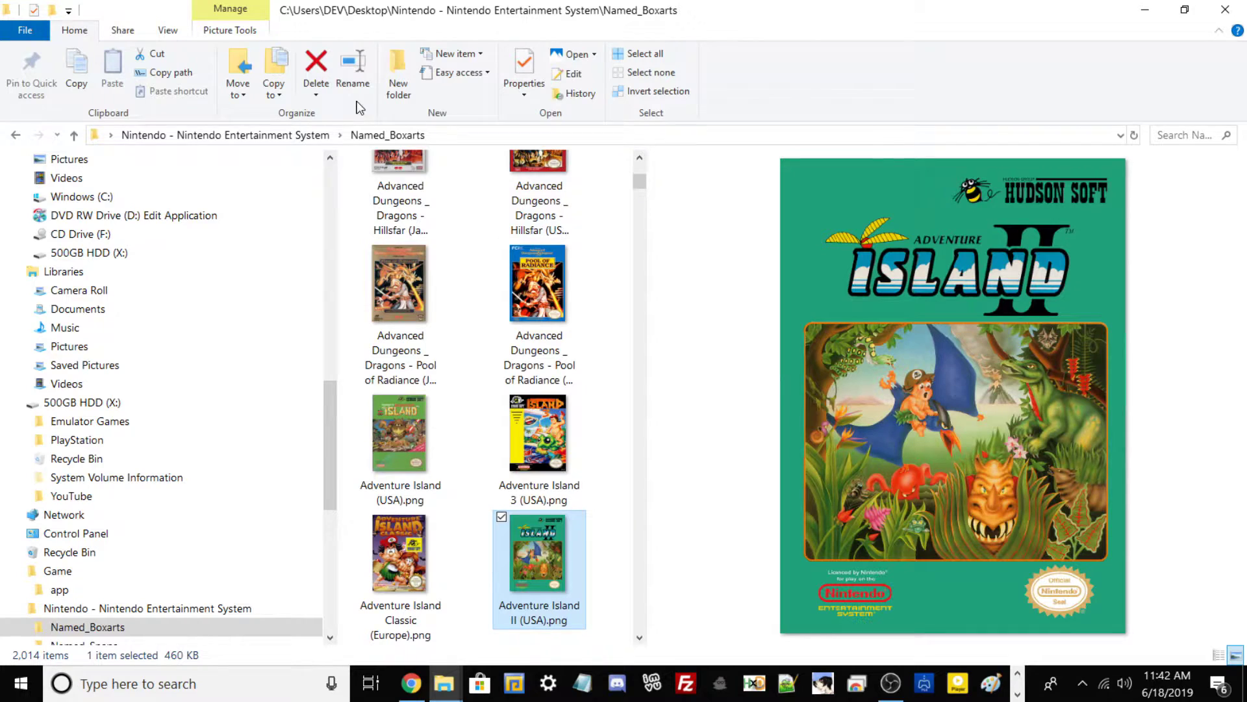
# Preview the Named_Snaps screenshots: 3 in 1 Supergun, 4 Nin Uchi Mahjong and Abadox
pyautogui.click(276, 139)
pyautogui.click(410, 209)
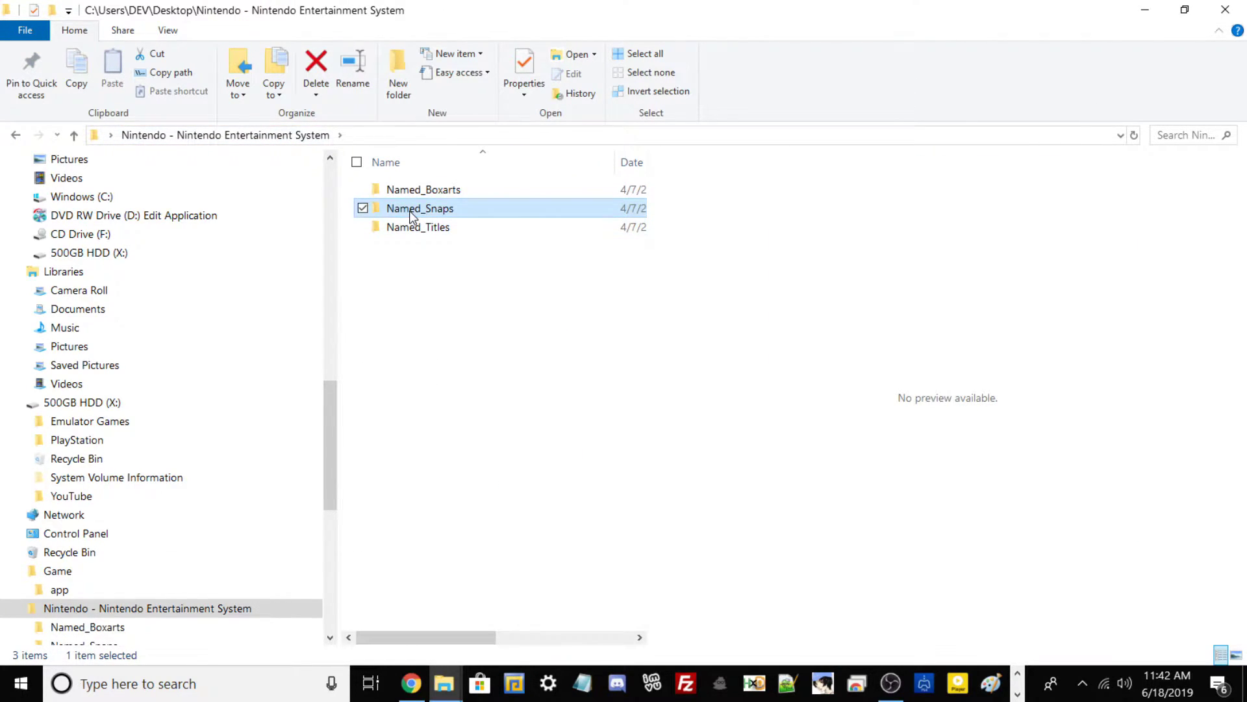
pyautogui.doubleClick(410, 212)
pyautogui.click(409, 207)
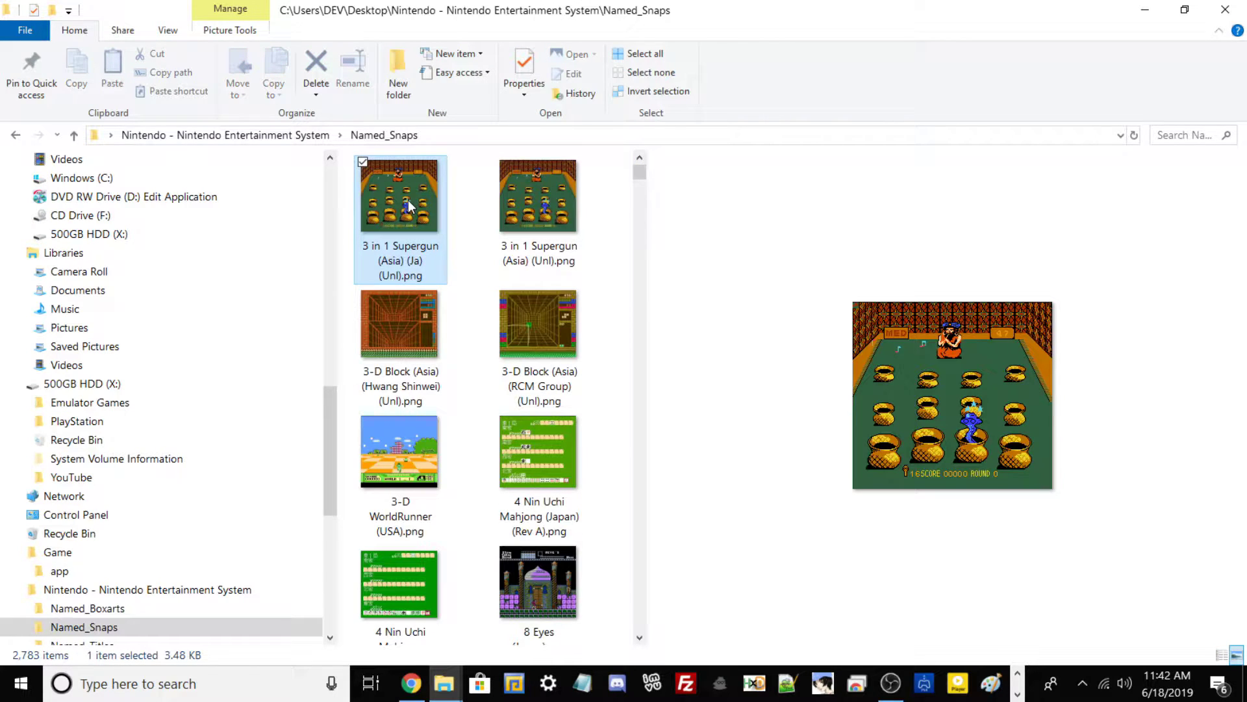
pyautogui.click(556, 460)
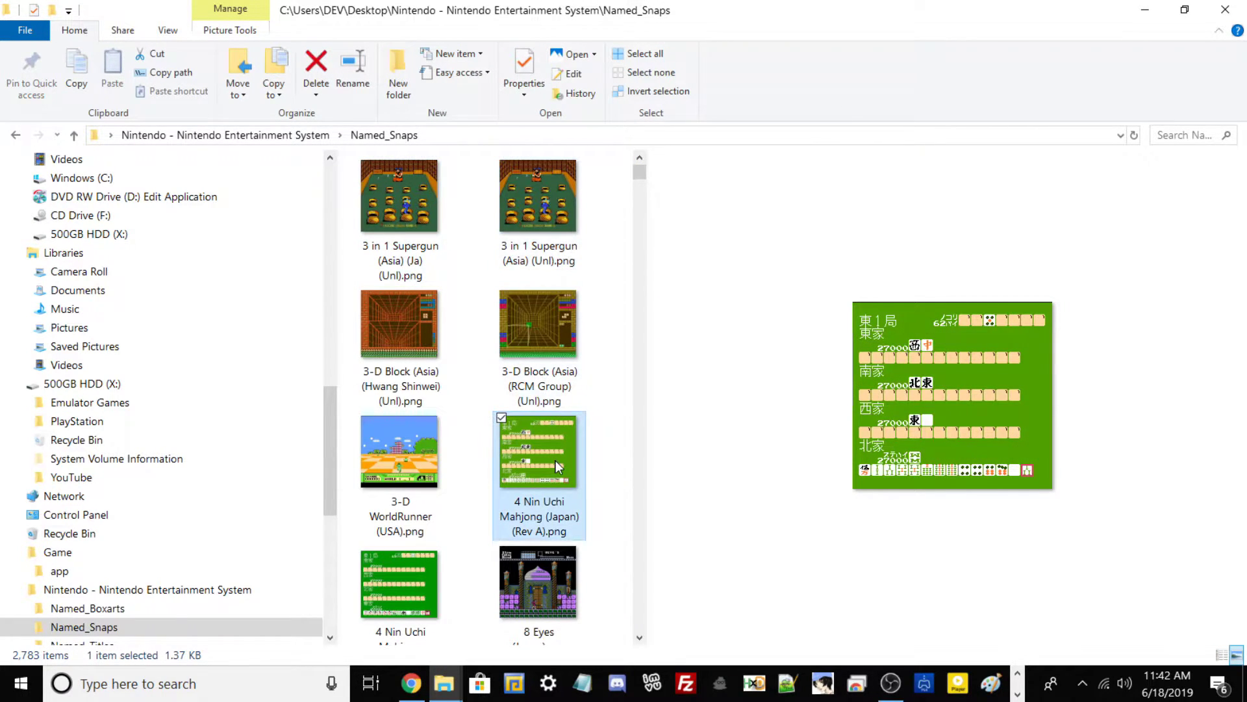
pyautogui.scroll(-5, 556, 460)
pyautogui.click(440, 441)
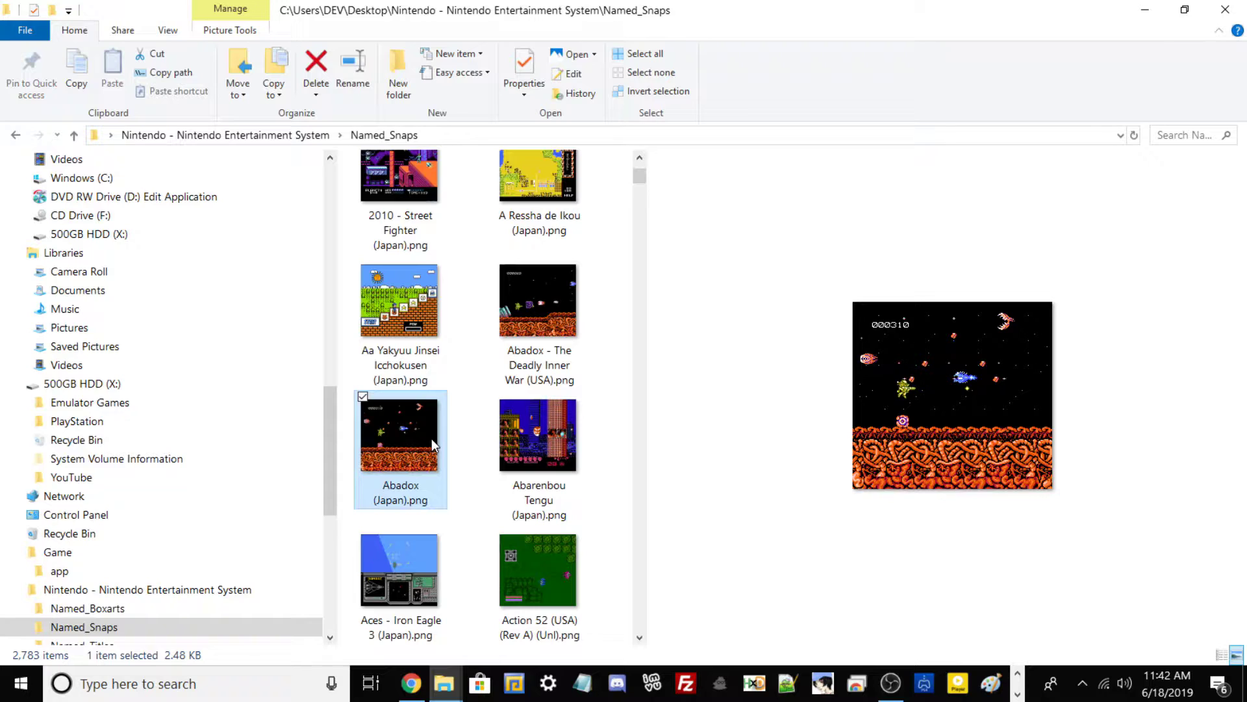
# Preview the Named_Titles screens (3 in 1 Supergun, 3-D Block, 1991 Du Ma Racing), then close Explorer
pyautogui.click(216, 137)
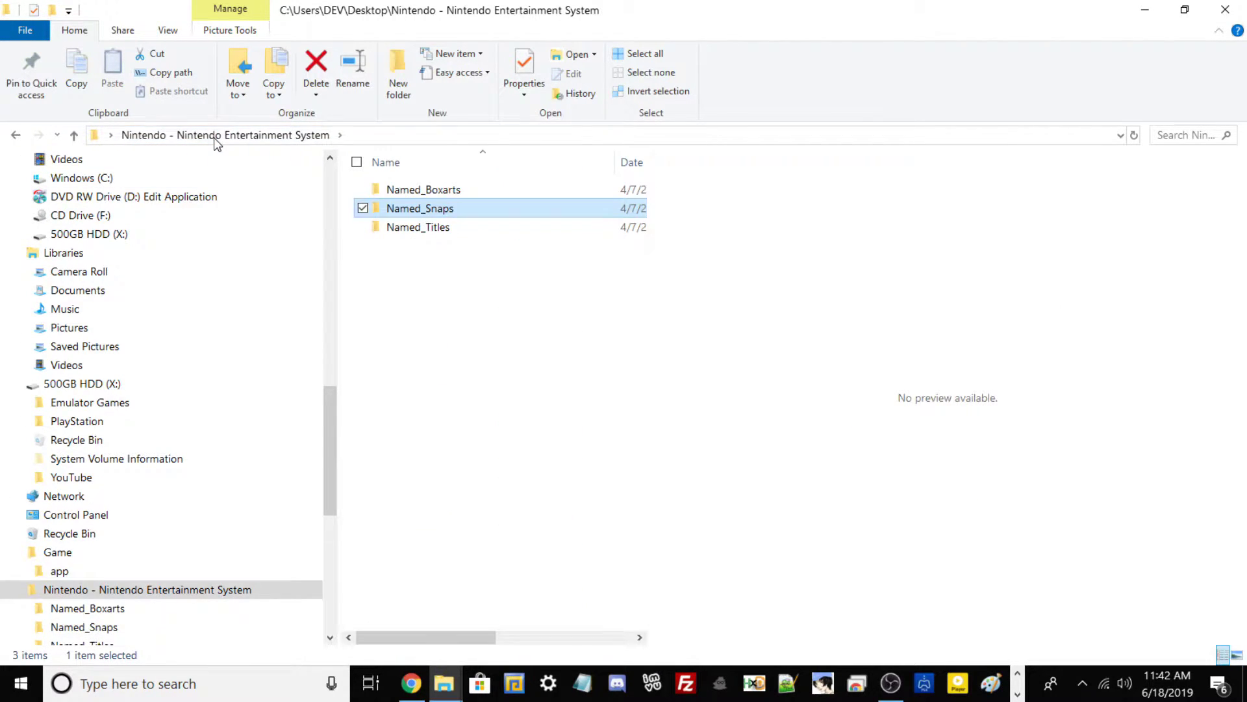
pyautogui.click(454, 227)
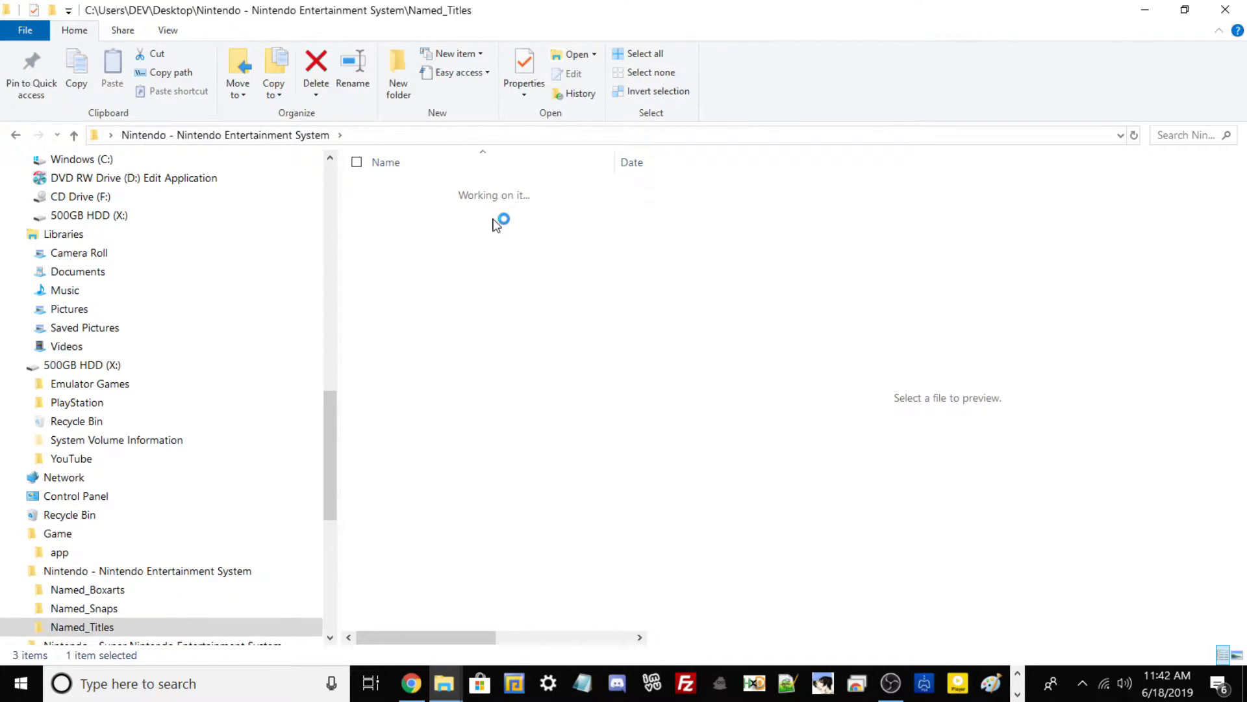
pyautogui.click(400, 205)
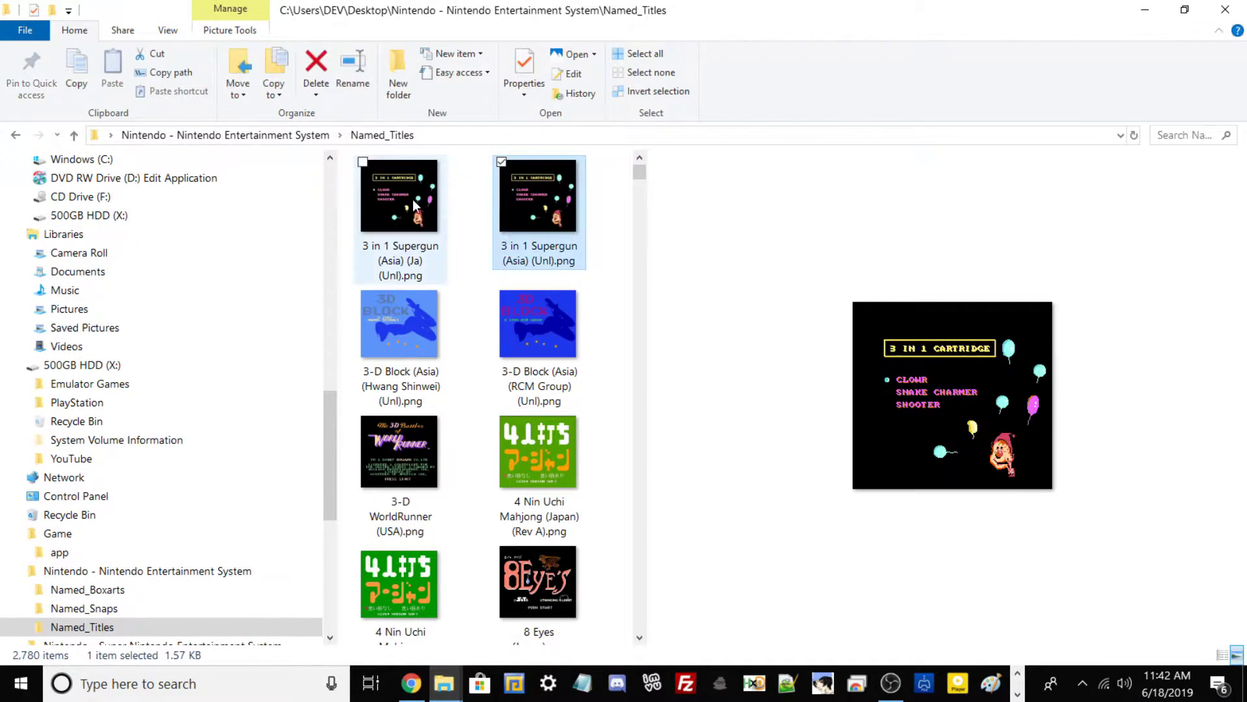
pyautogui.click(421, 305)
pyautogui.scroll(-5, 427, 396)
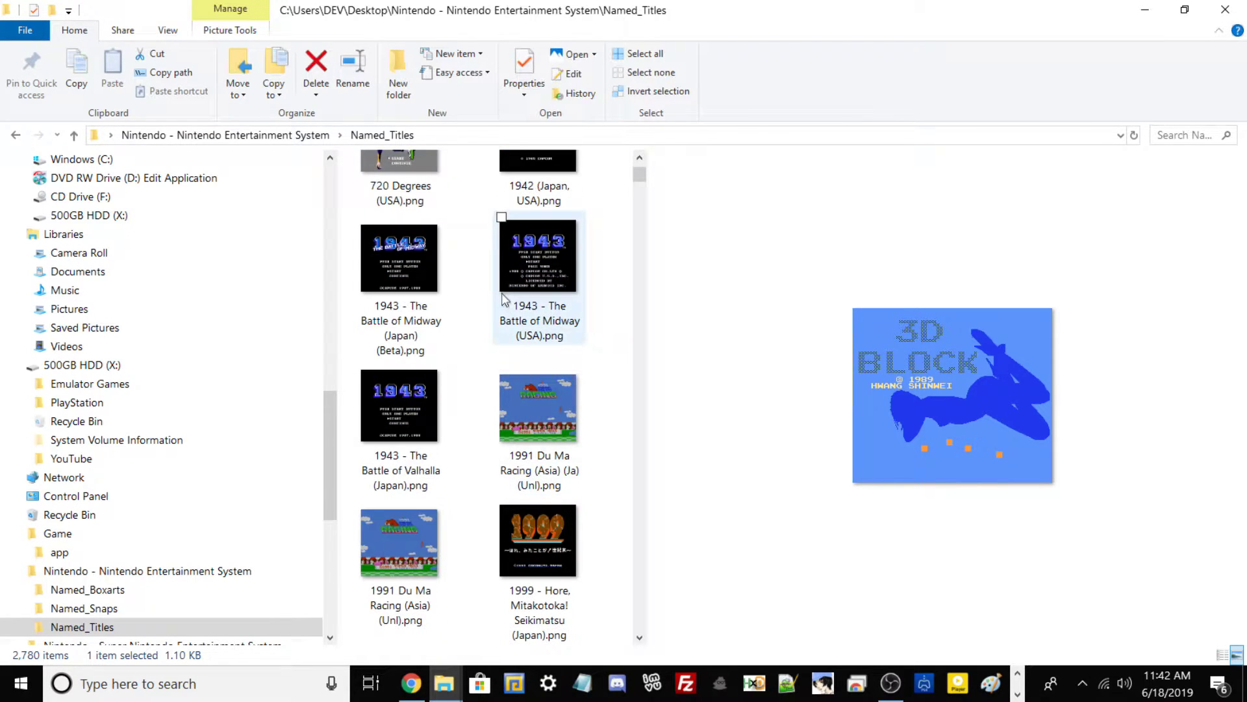
pyautogui.click(560, 405)
pyautogui.scroll(-10, 493, 429)
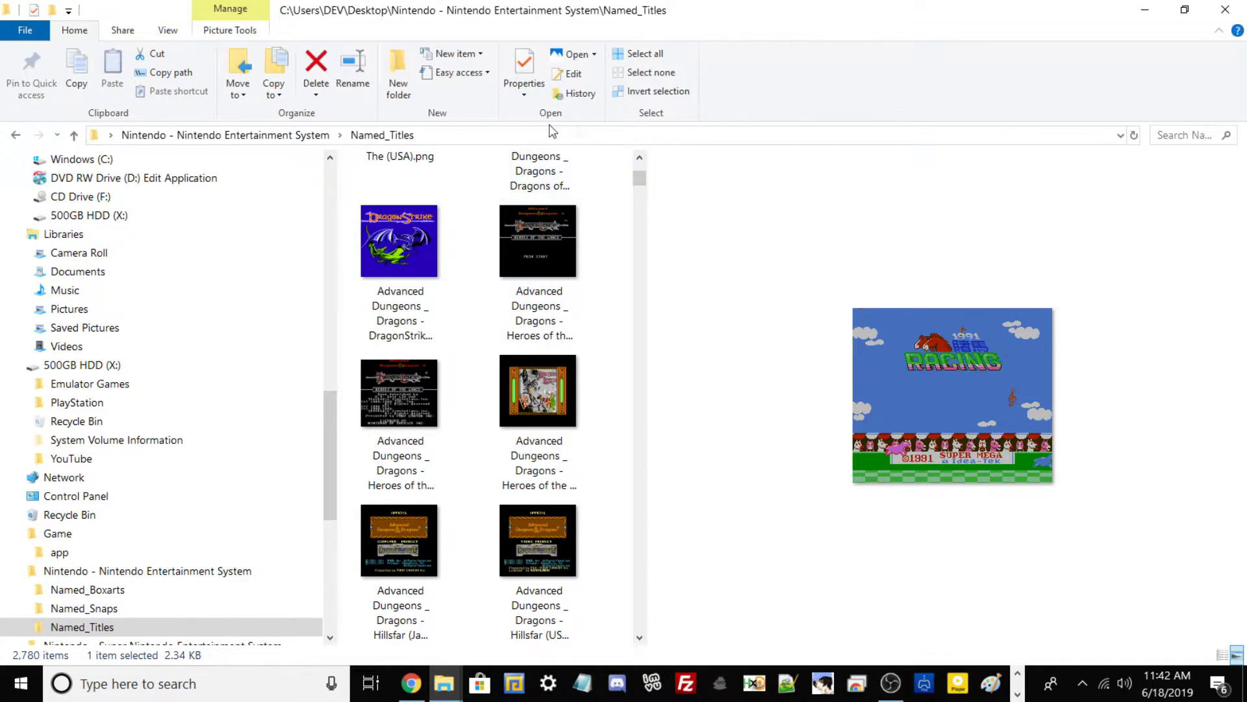
pyautogui.click(1224, 11)
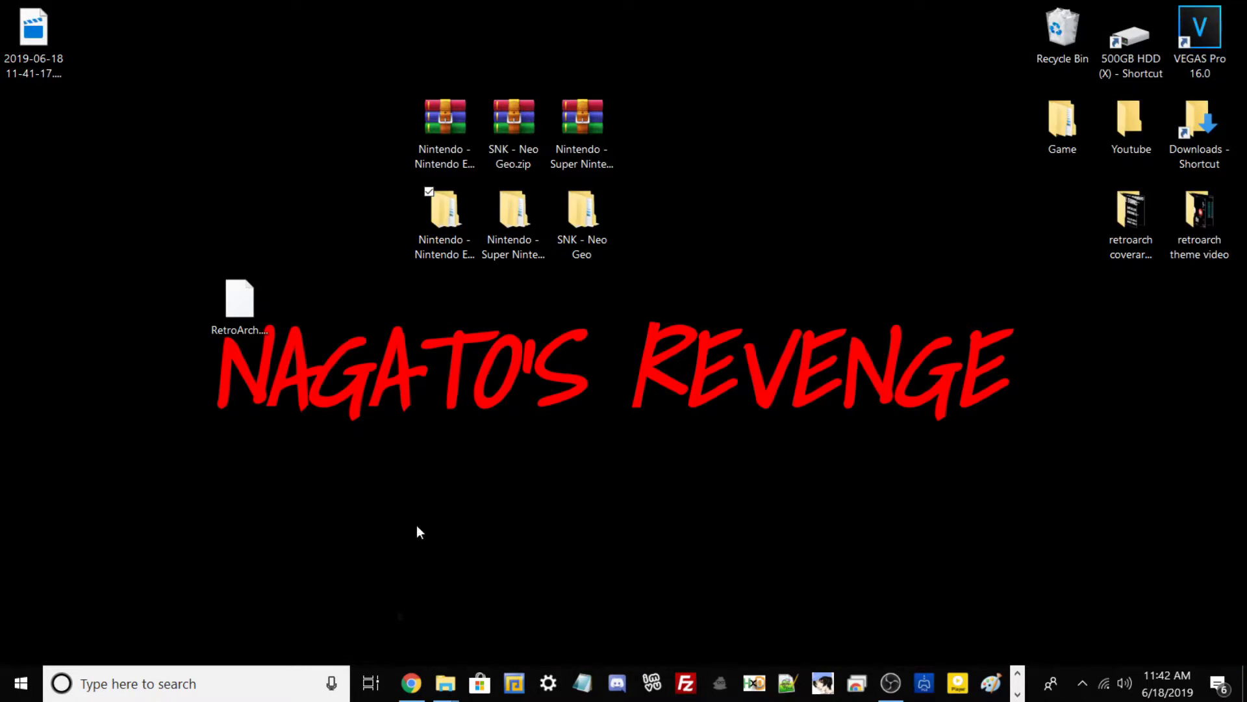
# Maximize Chrome and scroll the thumbnailpacks.libretro.com index down to the Sega packs
pyautogui.click(412, 679)
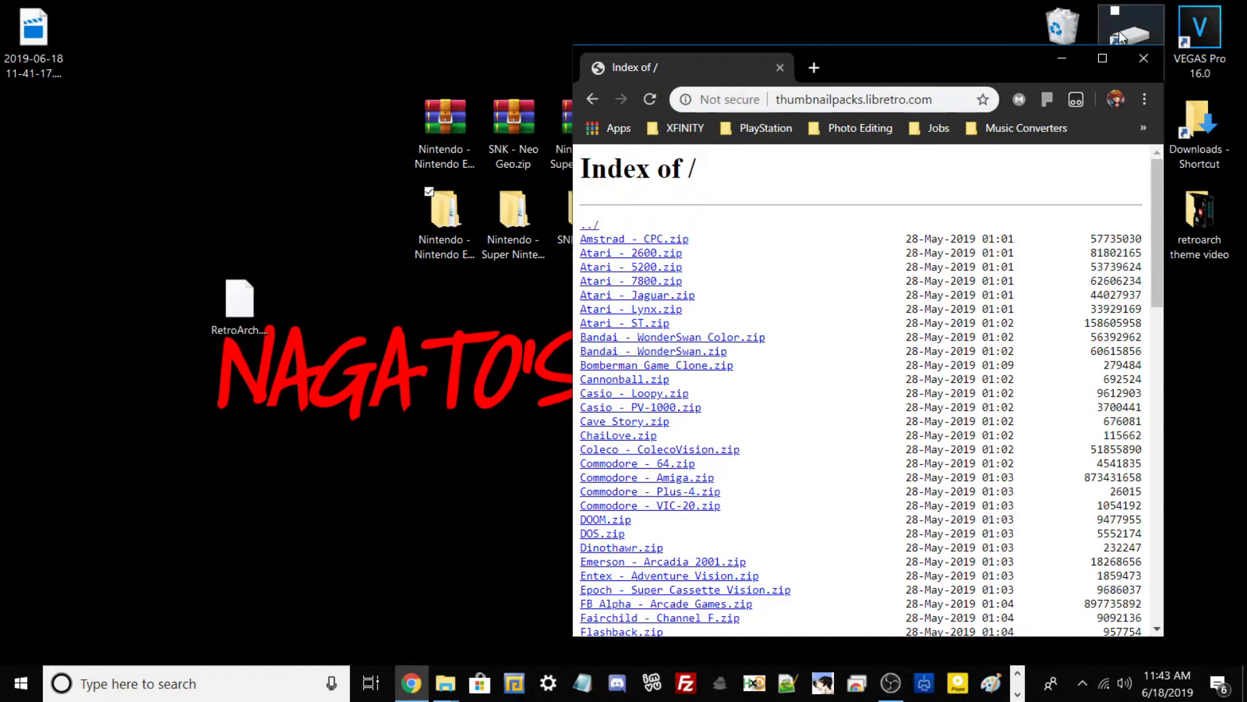
pyautogui.click(1103, 59)
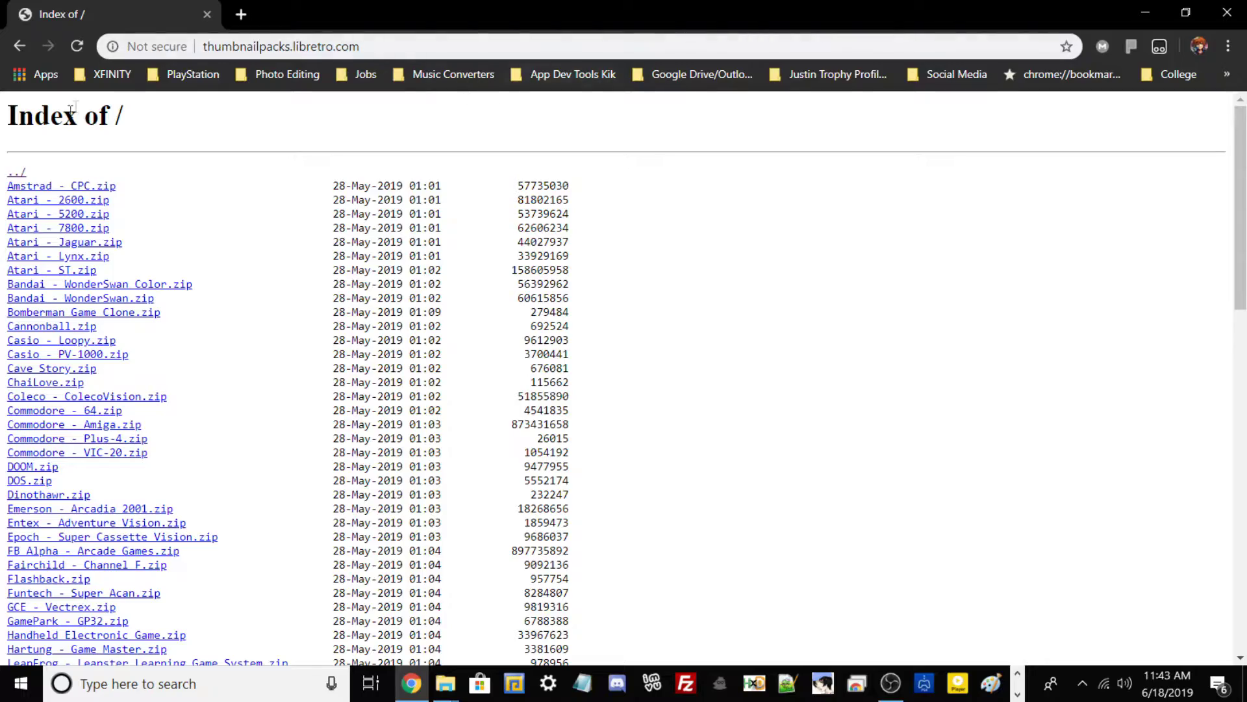
pyautogui.scroll(-5, 168, 206)
pyautogui.scroll(-15, 167, 207)
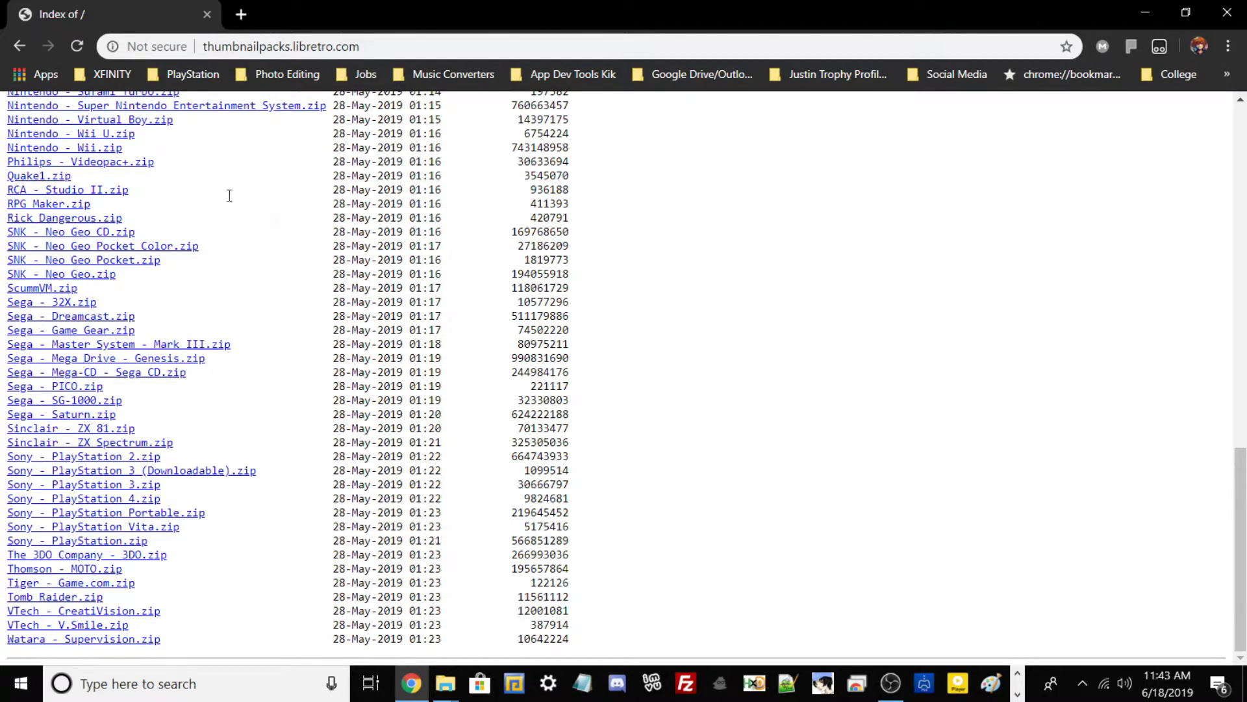
pyautogui.scroll(15, 187, 211)
pyautogui.scroll(3, 187, 211)
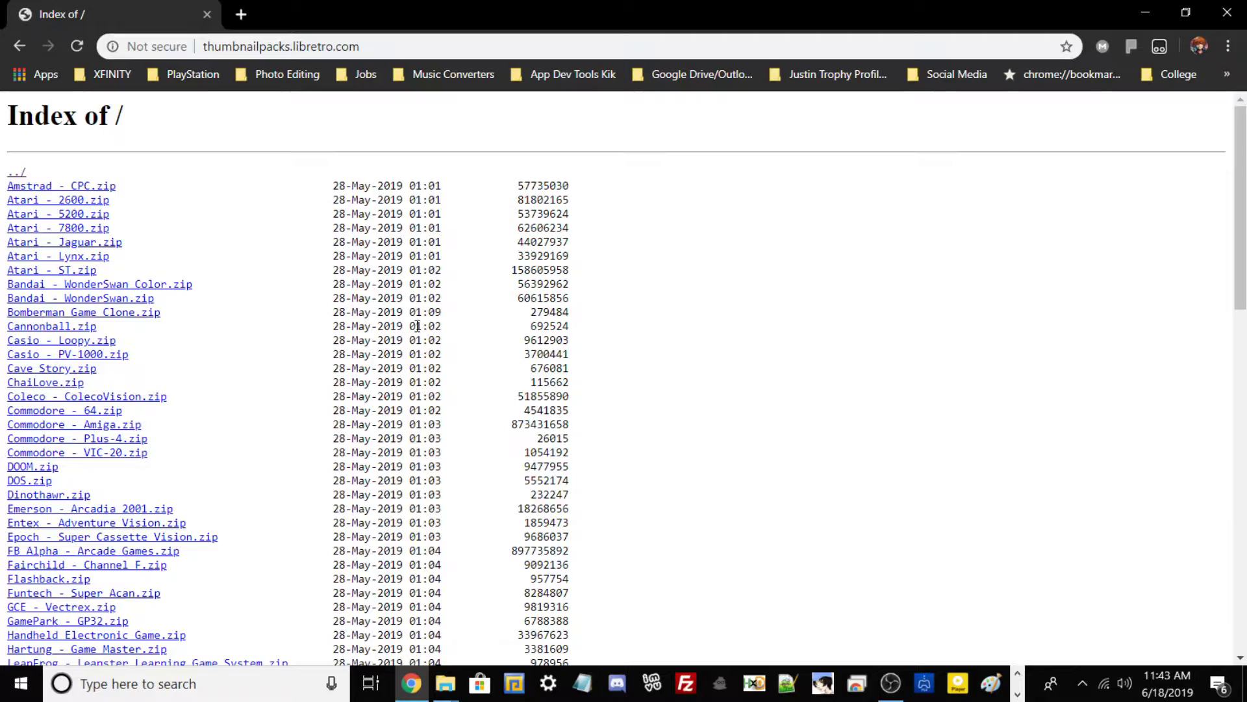
pyautogui.scroll(-14, 92, 256)
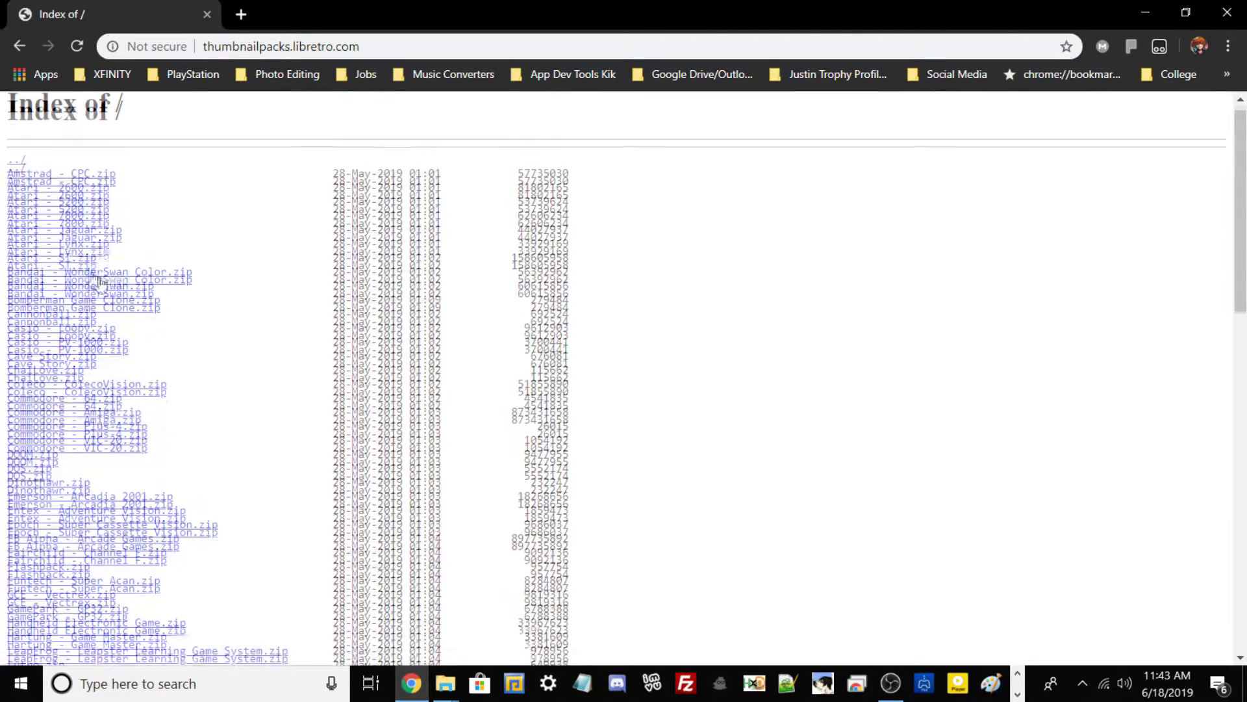
pyautogui.scroll(-1, 240, 245)
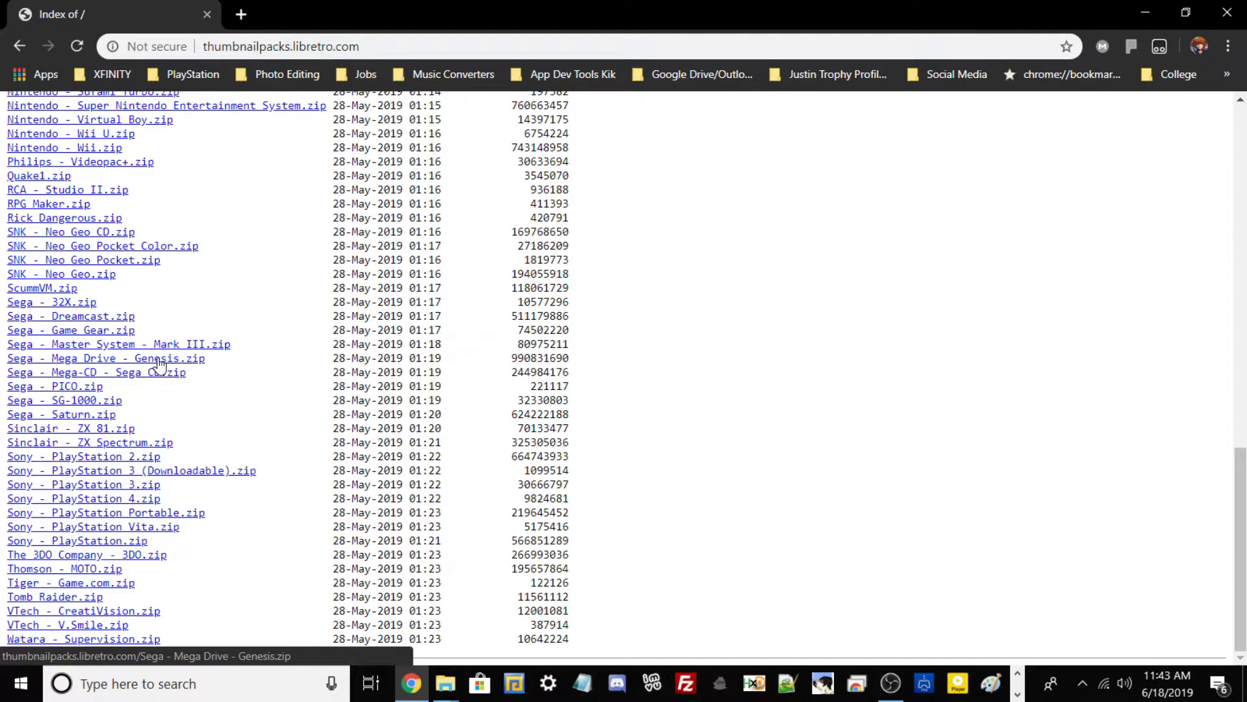
# Preview the SNES 4-nin Shougi (Japan) boxart, close Explorer, and switch to the OBS Vita capture
pyautogui.click(1158, 9)
pyautogui.click(508, 117)
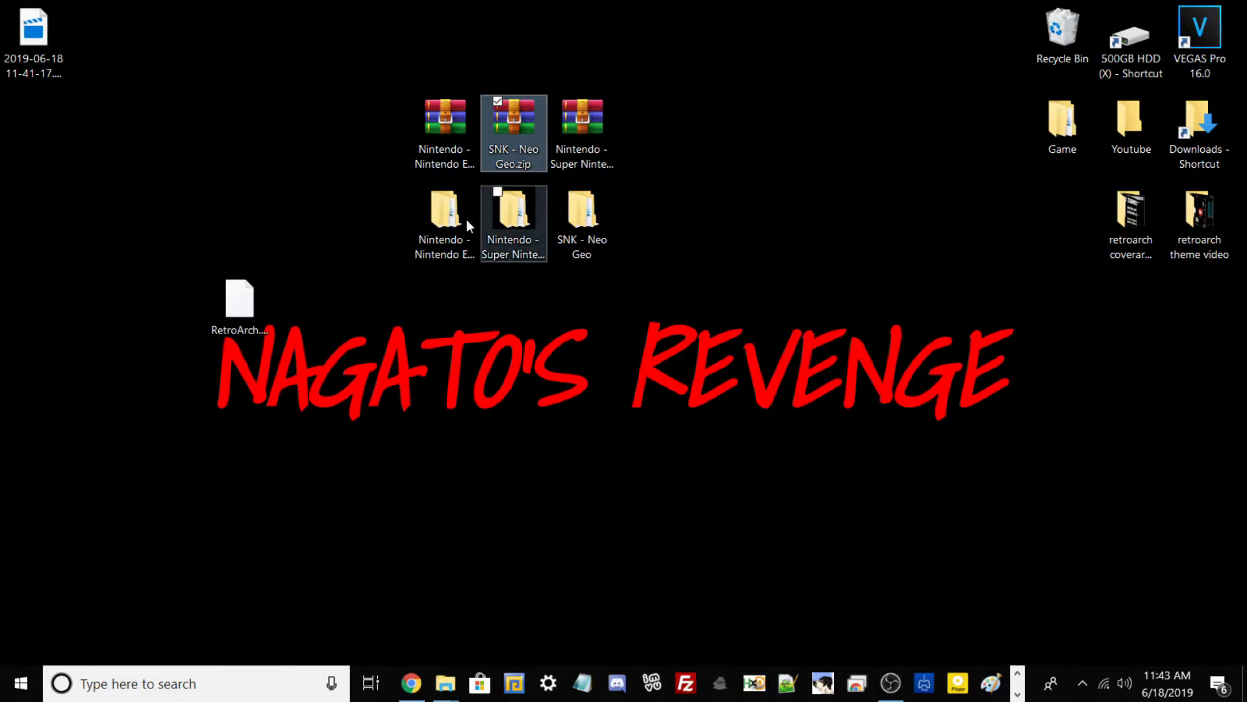
pyautogui.doubleClick(512, 215)
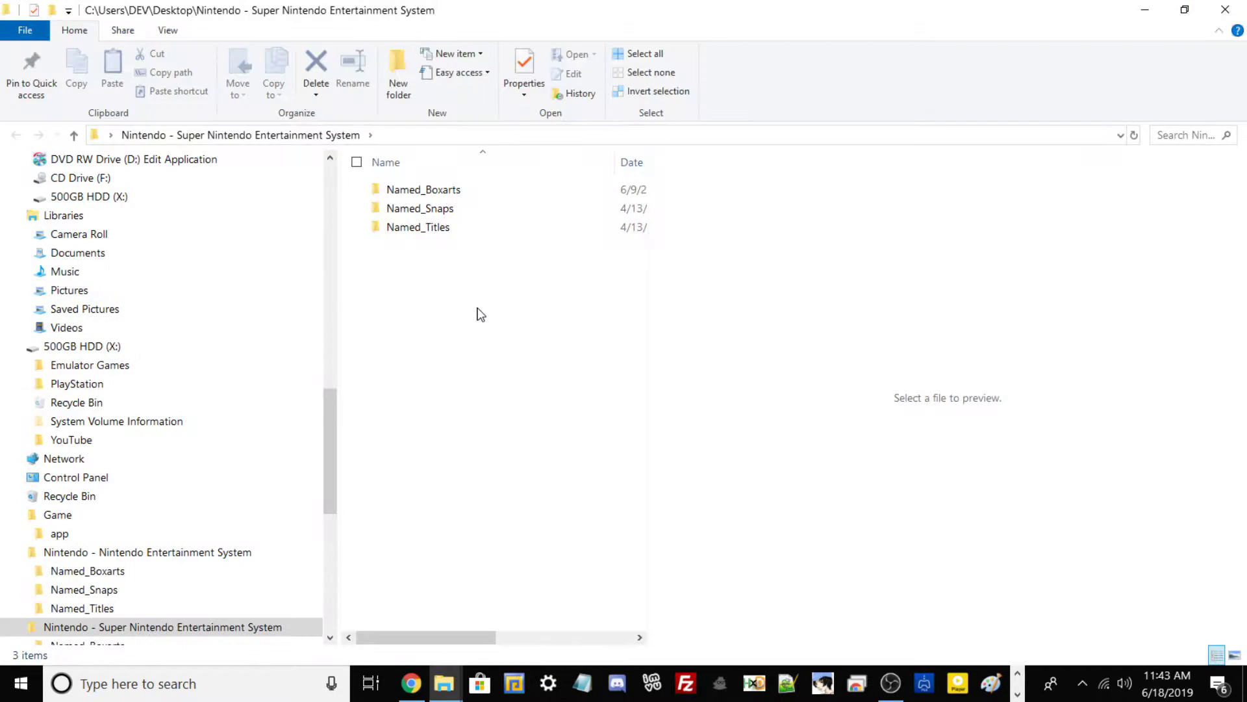
pyautogui.click(423, 189)
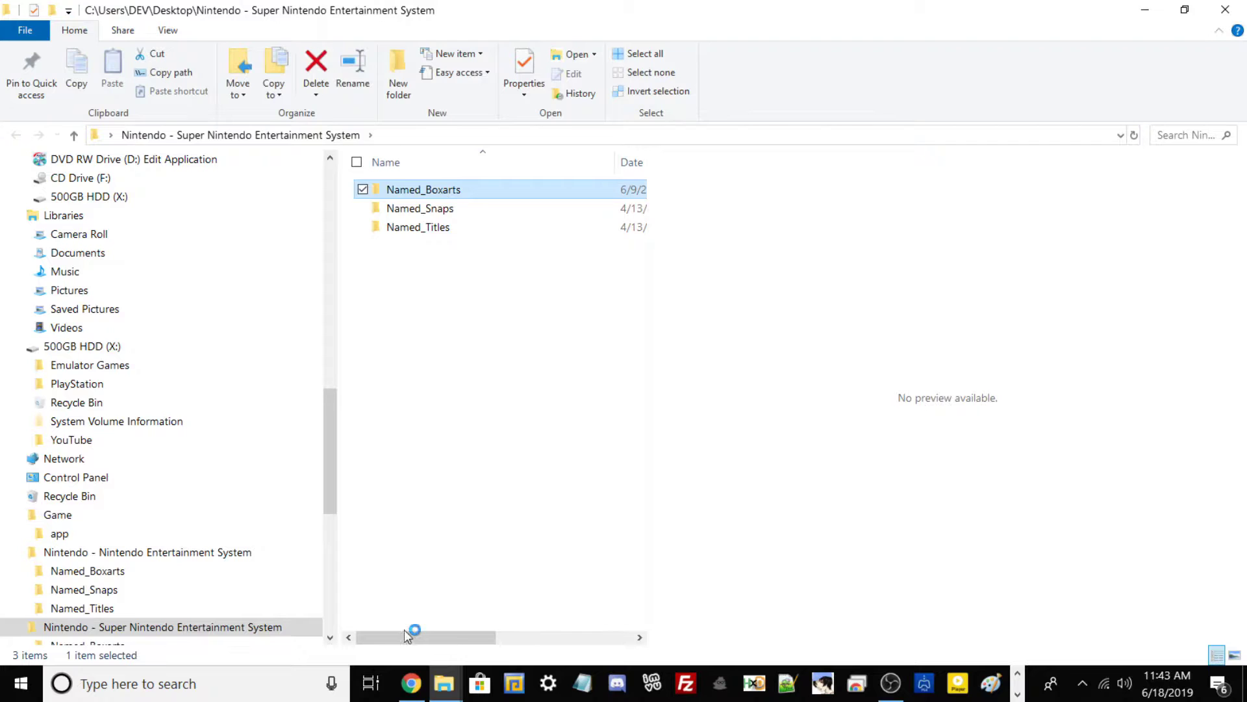
pyautogui.doubleClick(423, 189)
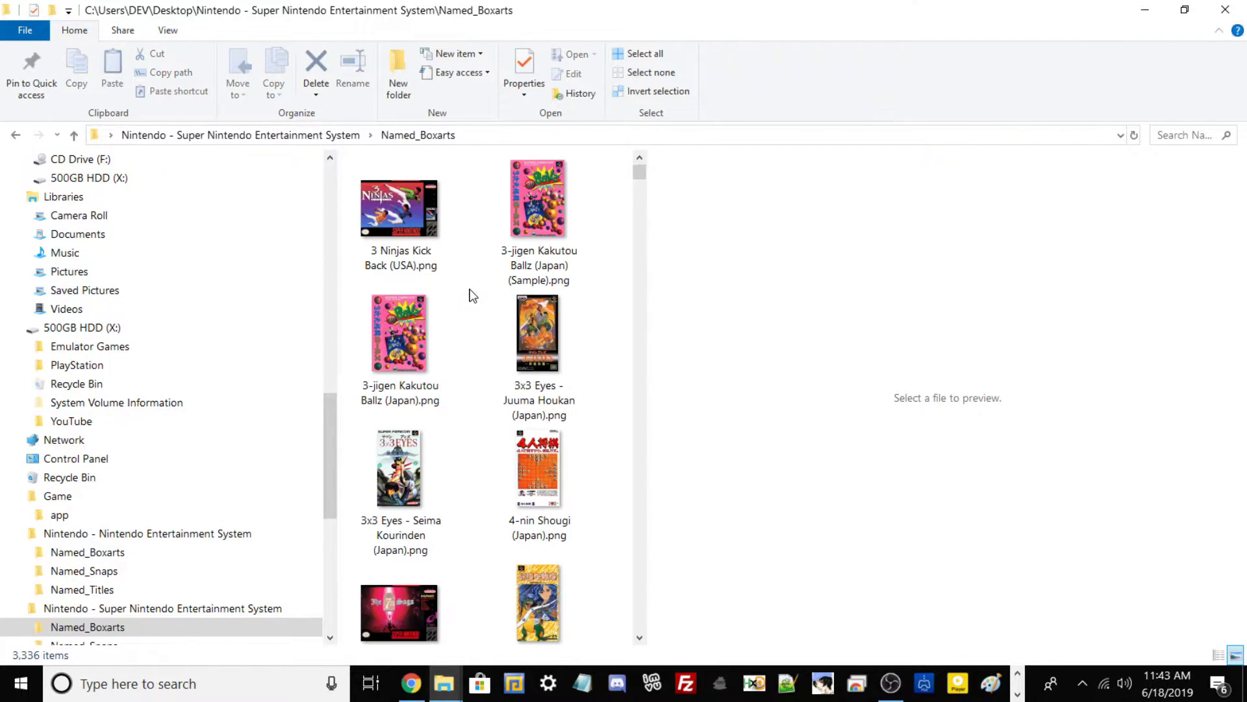
pyautogui.click(519, 529)
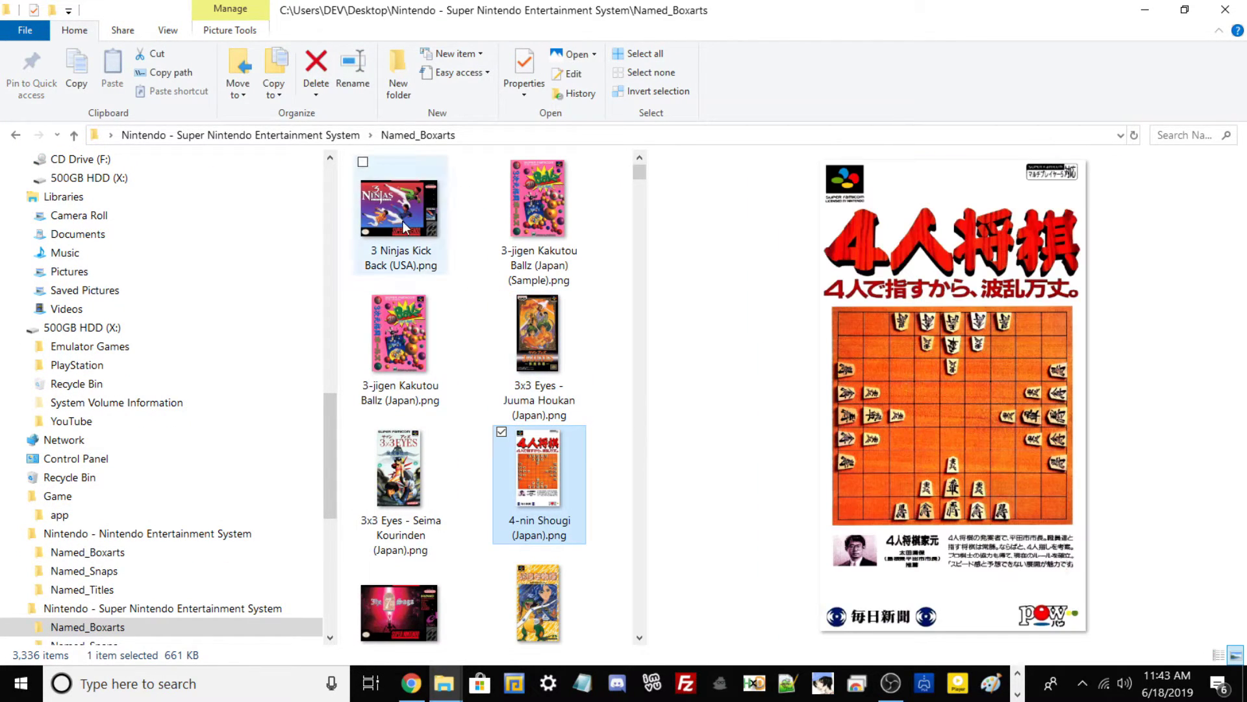
pyautogui.click(1224, 11)
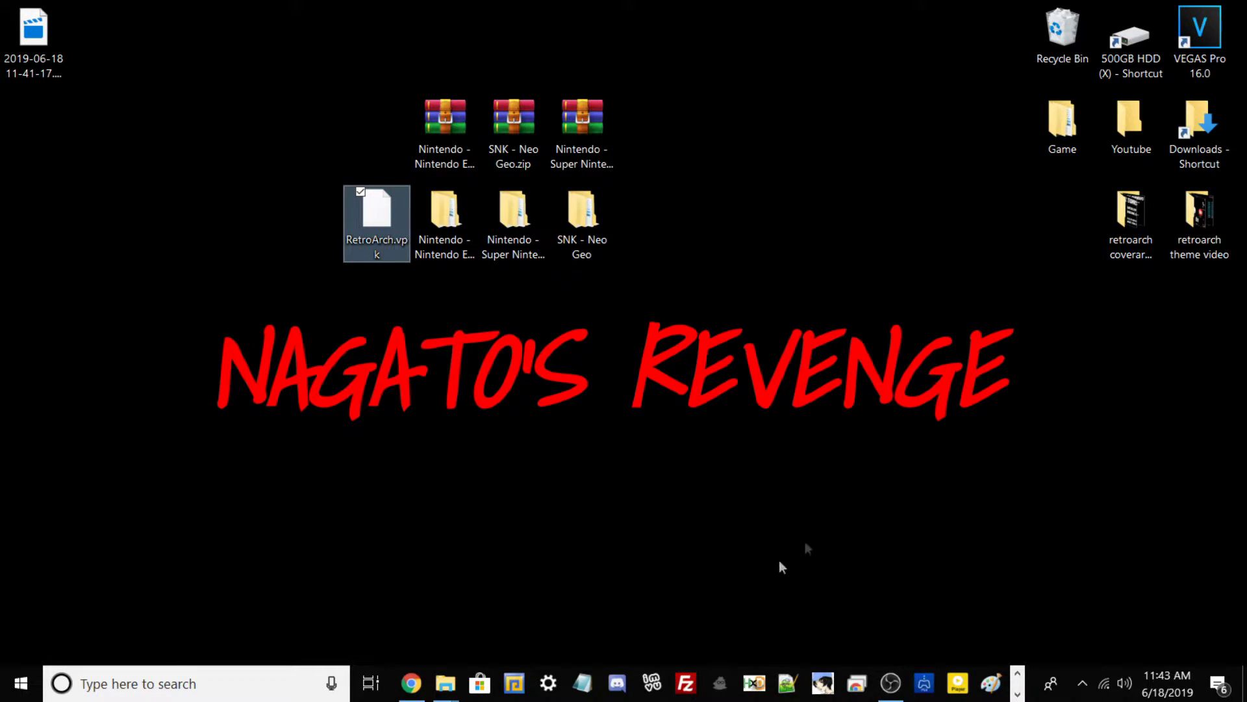
pyautogui.click(891, 682)
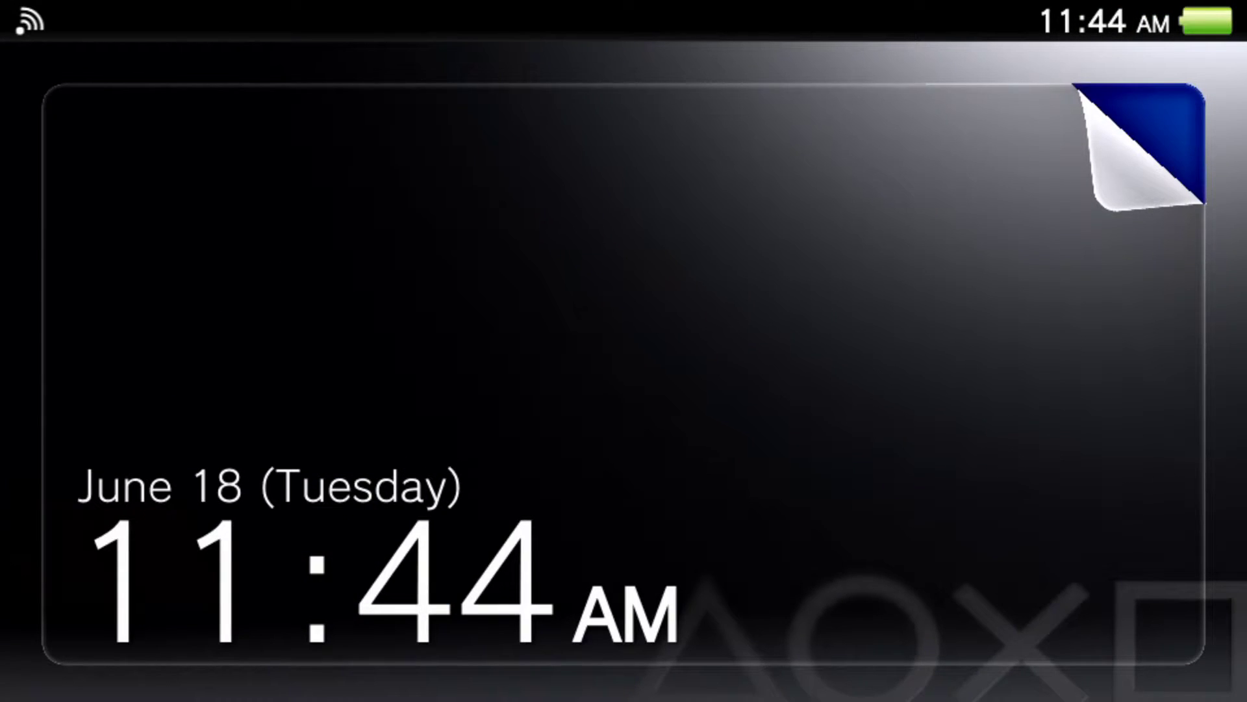
# Unlock the Vita, launch VitaShell, and open the ux0: storage
pyautogui.moveTo(1143, 143); pyautogui.dragTo(585, 455)
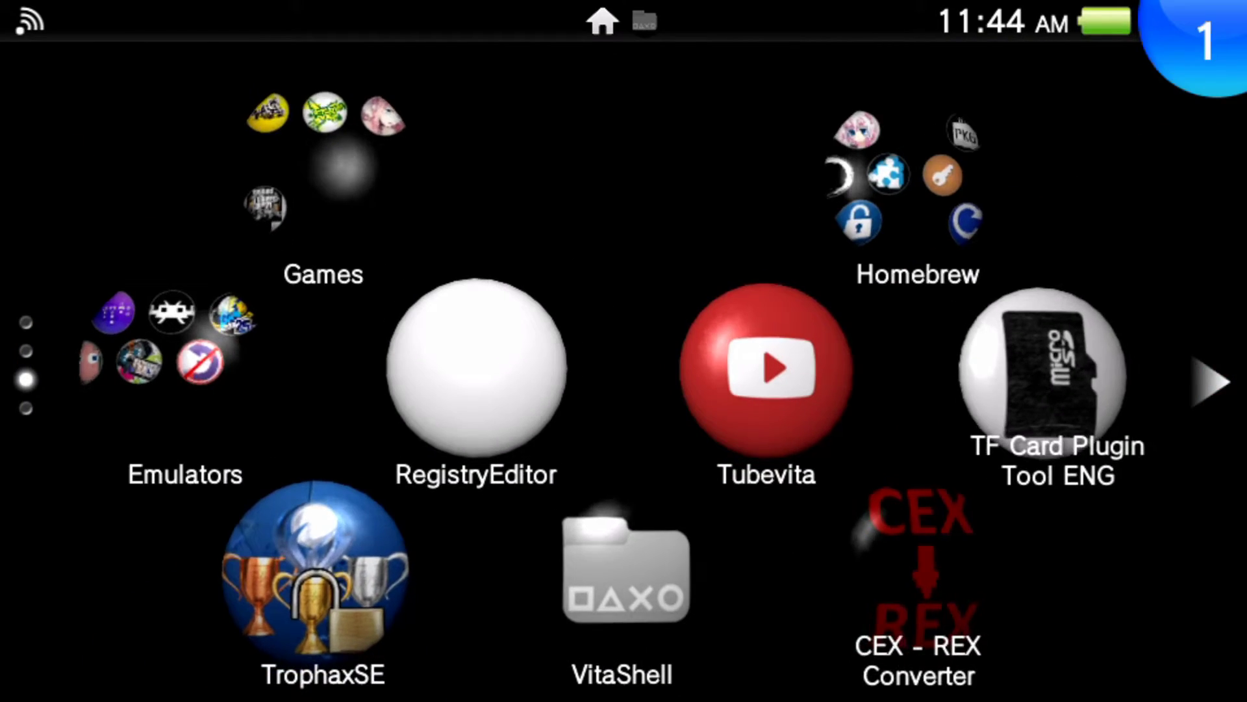
pyautogui.click(624, 568)
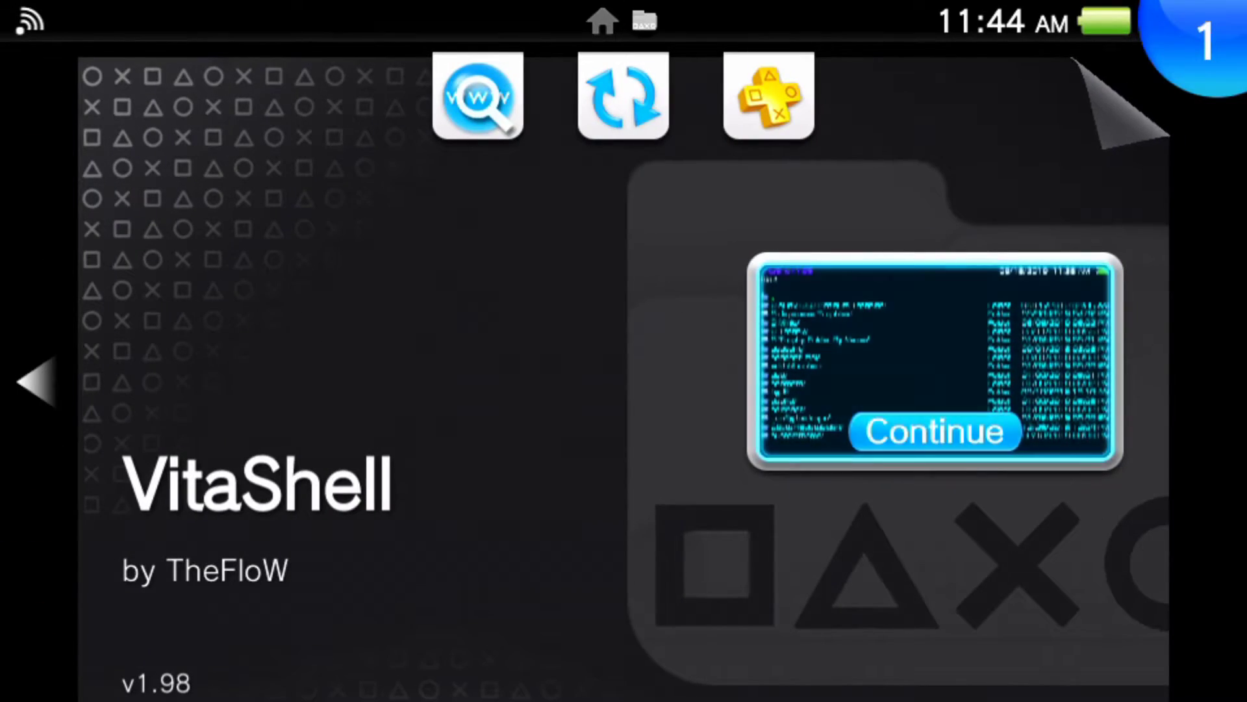
pyautogui.click(936, 432)
pyautogui.press('BackSpace')
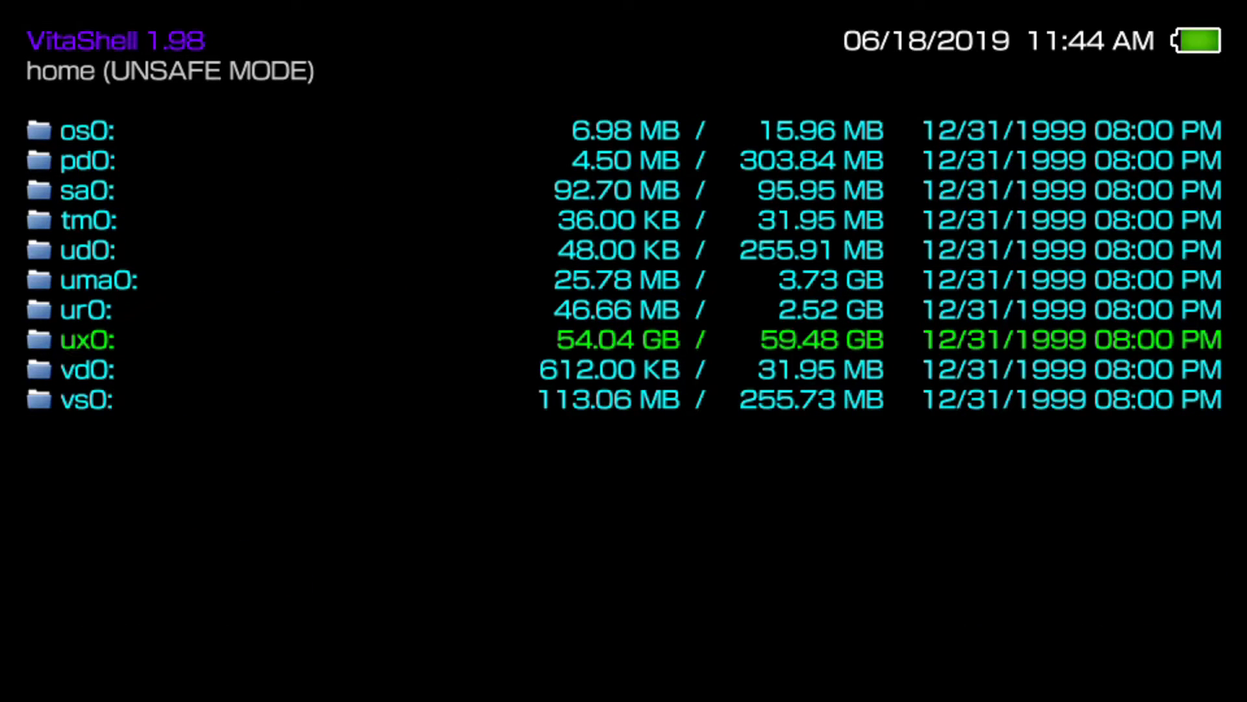
pyautogui.press('Return')
# Open ux0:RetroArch_Roms and move to its NES folder
pyautogui.press('Down')
pyautogui.press('Down')
pyautogui.press('Down')
pyautogui.press('Down')
pyautogui.press('Down')
pyautogui.press('Down')
pyautogui.press('Down')
pyautogui.press('Down')
pyautogui.press('Down')
pyautogui.press('Down')
pyautogui.press('Down')
pyautogui.press('Down')
pyautogui.press('Down')
pyautogui.press('Down')
pyautogui.press('Down')
pyautogui.press('Down')
pyautogui.press('Down')
pyautogui.press('Down')
pyautogui.press('Down')
pyautogui.press('Down')
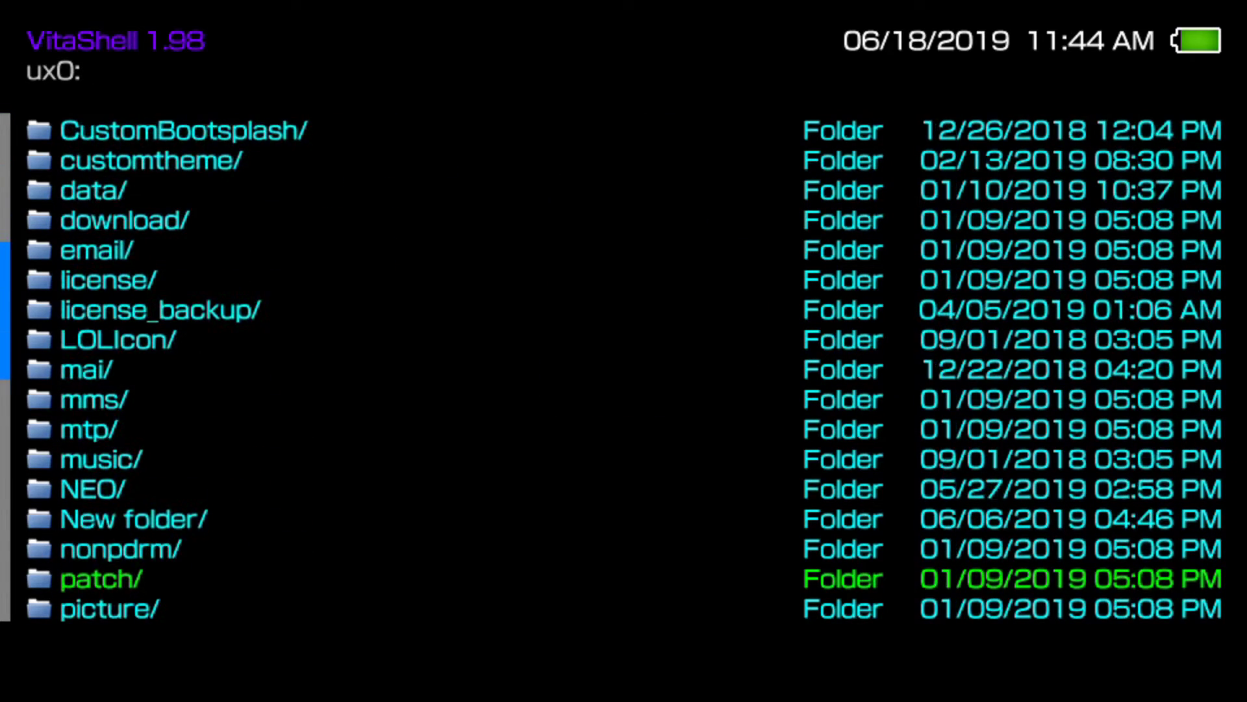
pyautogui.press('Down')
pyautogui.press('Down')
pyautogui.press('Down')
pyautogui.press('Down')
pyautogui.press('Down')
pyautogui.press('Down')
pyautogui.press('Down')
pyautogui.press('Down')
pyautogui.press('Down')
pyautogui.press('Down')
pyautogui.press('Down')
pyautogui.press('Up')
pyautogui.press('Up')
pyautogui.press('Up')
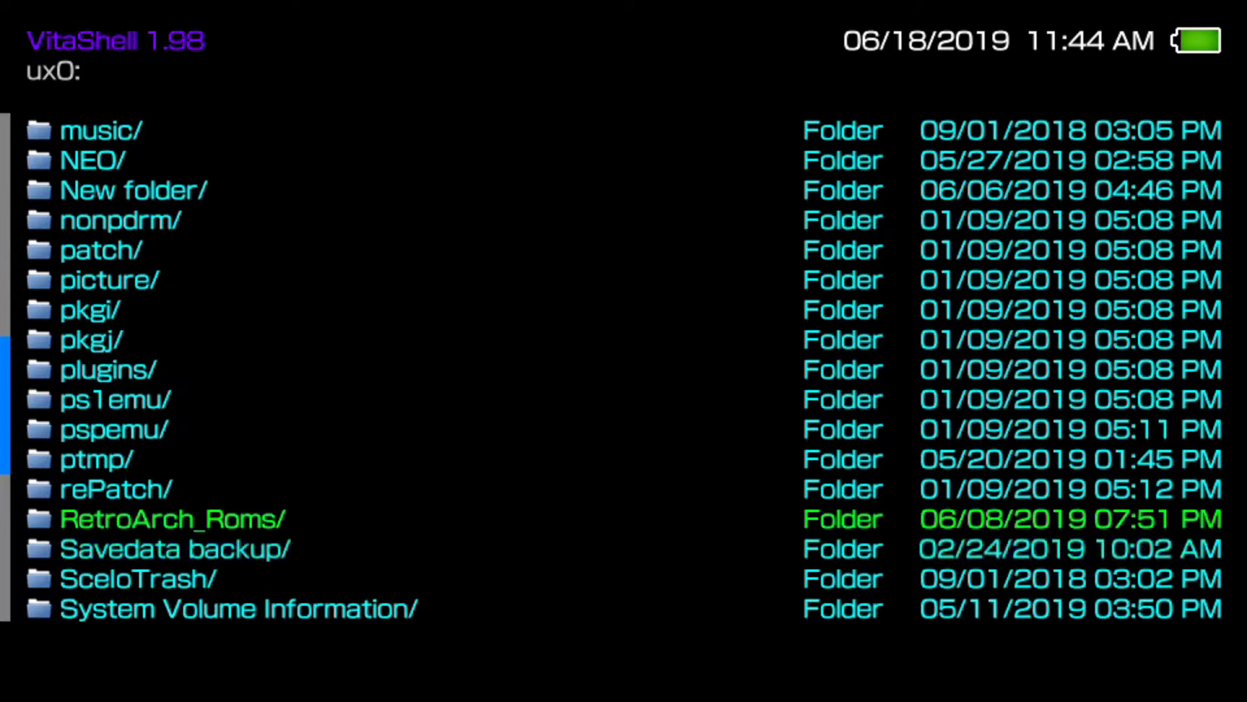
pyautogui.press('Down')
pyautogui.press('Return')
pyautogui.press('Down')
pyautogui.press('Down')
pyautogui.press('Down')
pyautogui.press('Down')
pyautogui.press('Down')
pyautogui.press('Up')
pyautogui.press('Up')
pyautogui.press('Up')
pyautogui.press('Down')
pyautogui.press('Down')
pyautogui.press('Down')
pyautogui.press('Down')
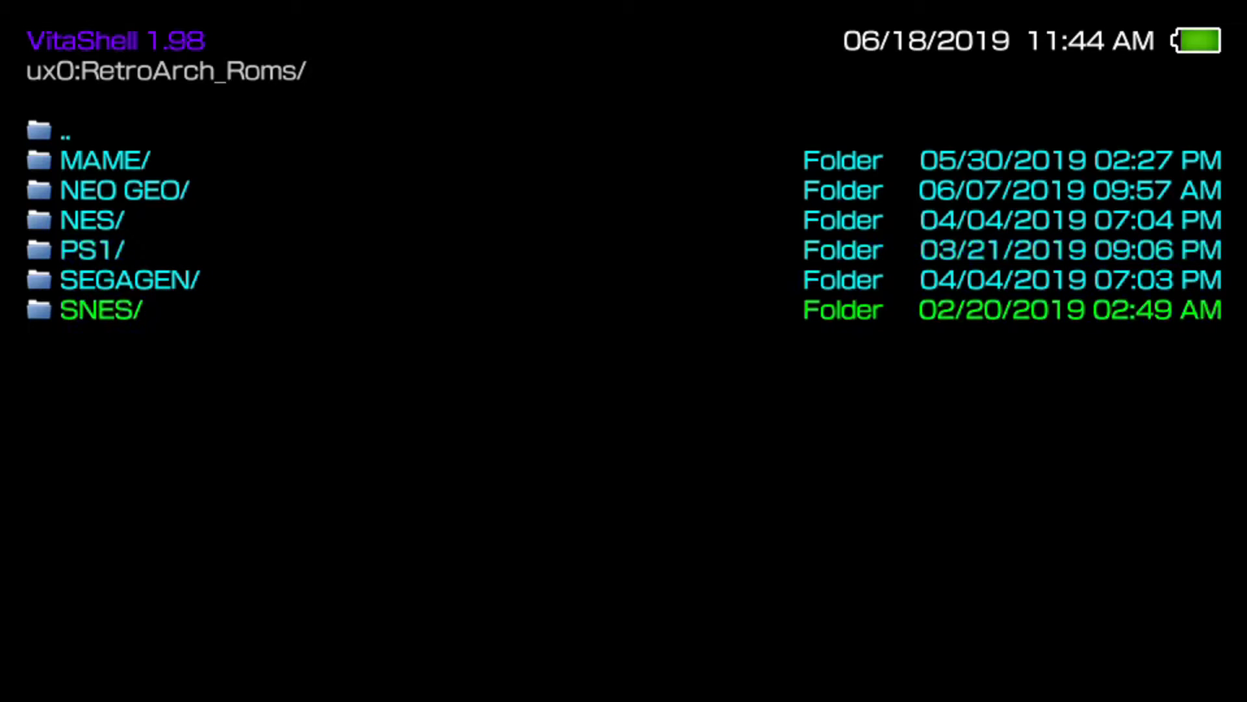
pyautogui.press('Up')
pyautogui.press('Up')
pyautogui.press('Up')
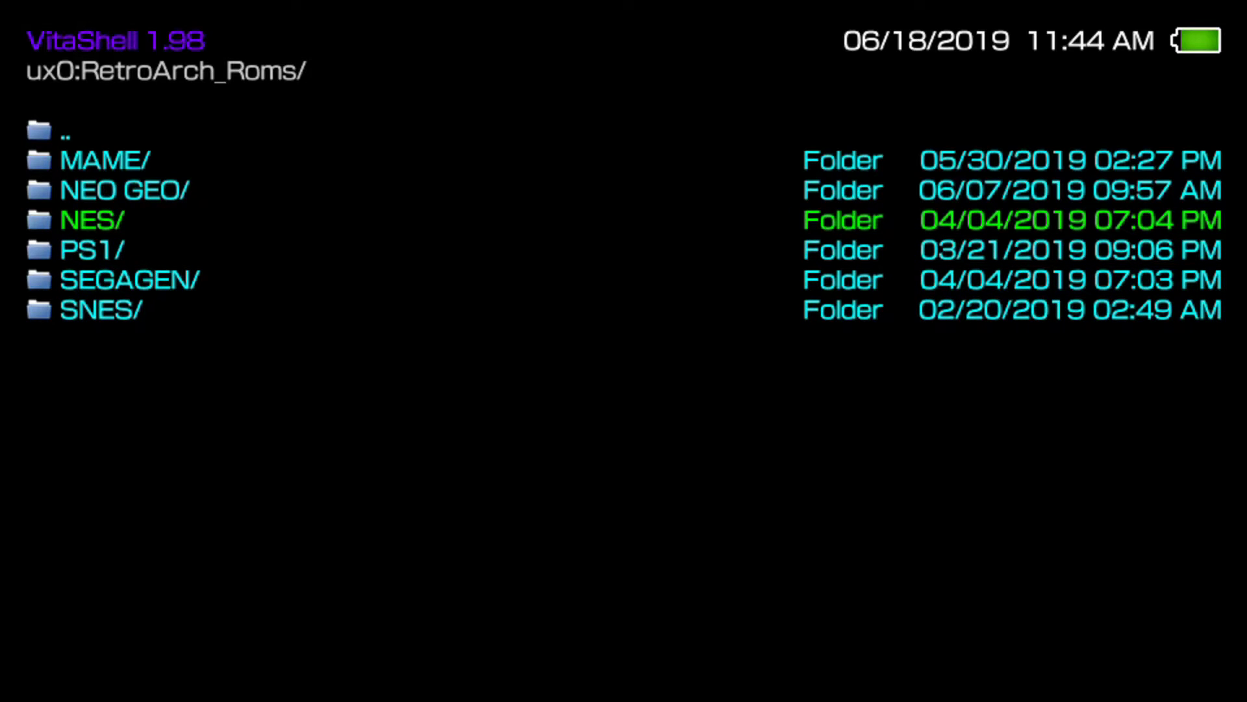
# Skim the NES ROM list, then return to RetroArch_Roms and highlight SNES
pyautogui.press('Return')
pyautogui.press('Down')
pyautogui.press('Down')
pyautogui.press('Down')
pyautogui.press('Down')
pyautogui.press('Down')
pyautogui.press('Down')
pyautogui.press('Down')
pyautogui.press('Down')
pyautogui.press('Down')
pyautogui.press('Down')
pyautogui.press('Down')
pyautogui.press('Down')
pyautogui.press('Down')
pyautogui.press('Down')
pyautogui.press('Down')
pyautogui.press('Down')
pyautogui.press('Down')
pyautogui.press('Down')
pyautogui.press('Down')
pyautogui.press('Down')
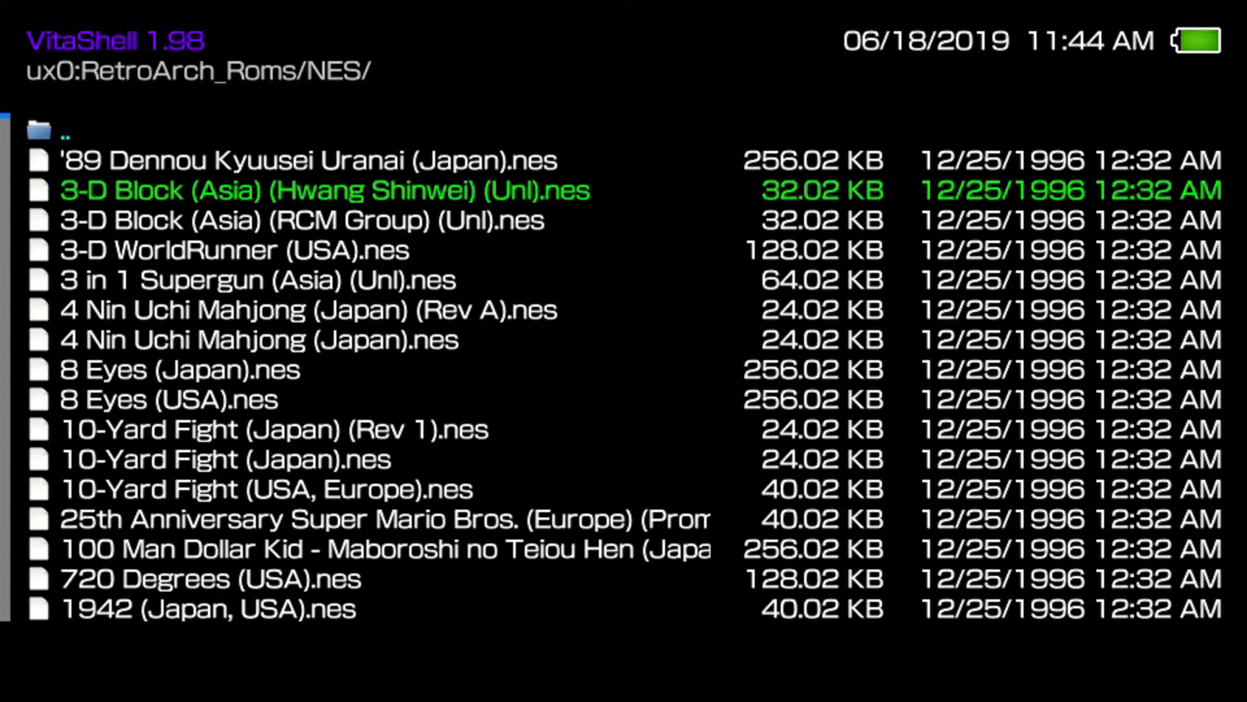
pyautogui.press('Escape')
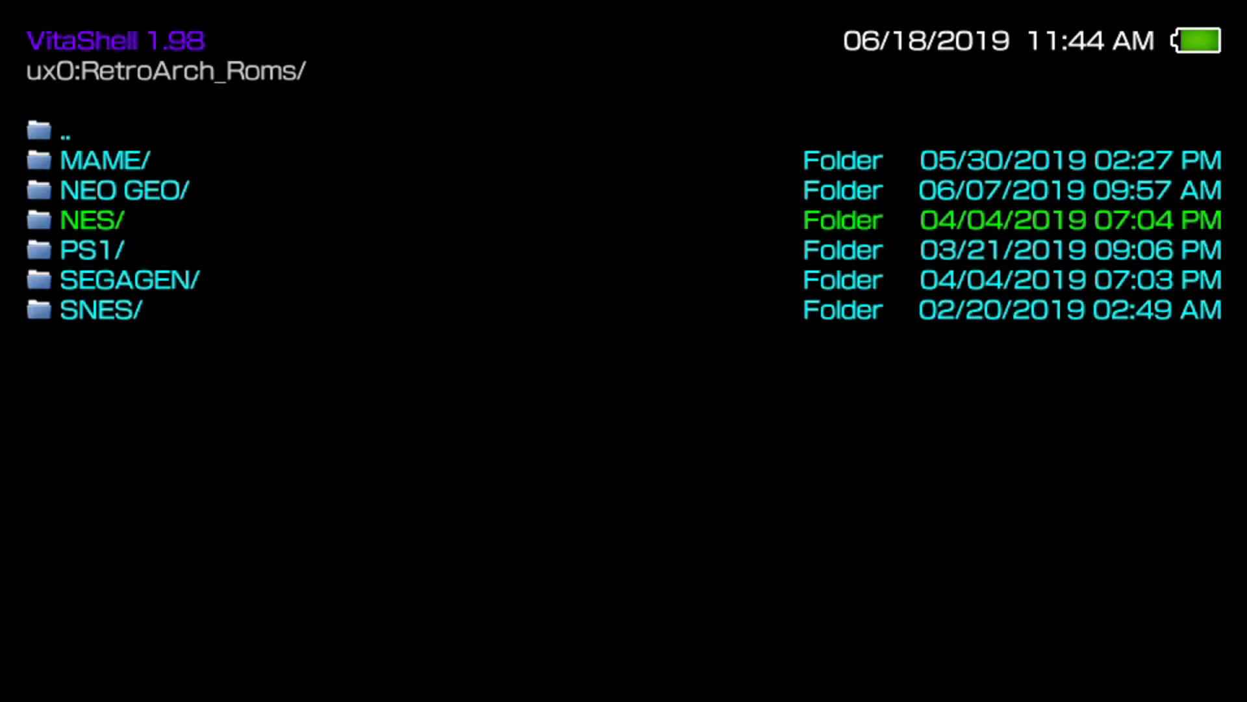
pyautogui.press('Down')
pyautogui.press('Down')
pyautogui.press('Down')
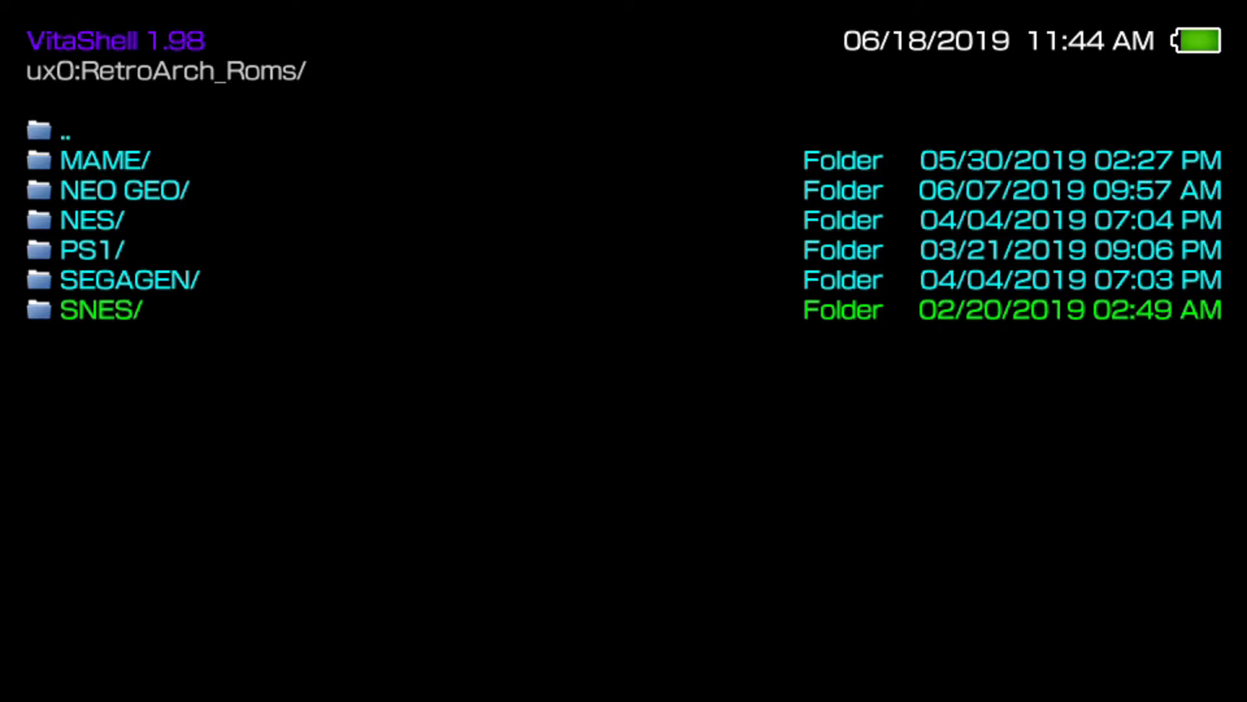